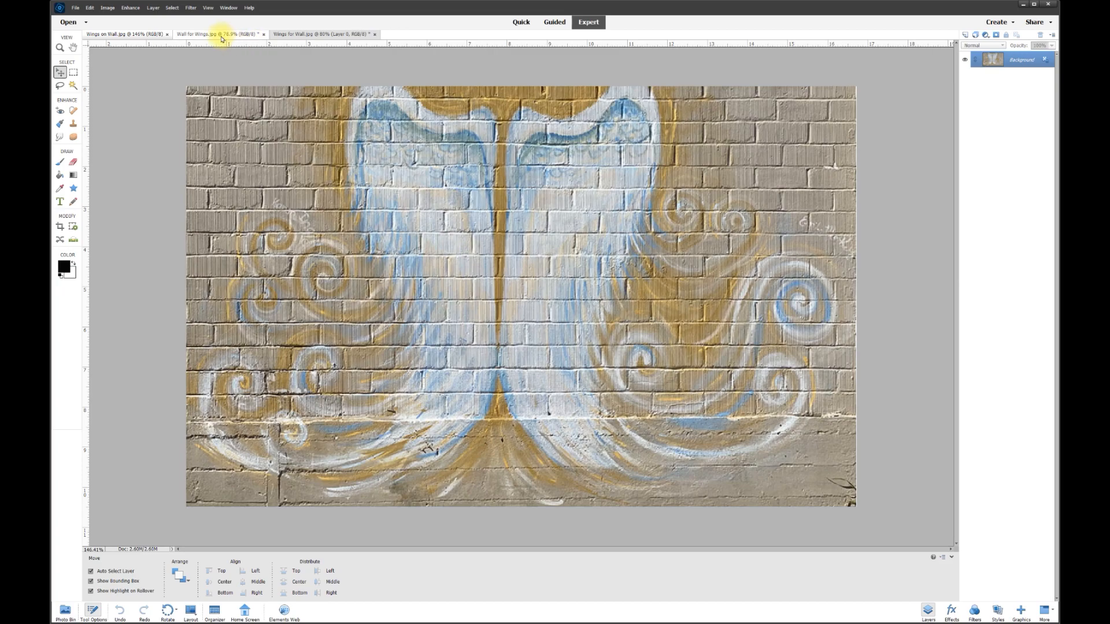
Switch to the Wall for Wings.jpg image.
left_click(224, 35)
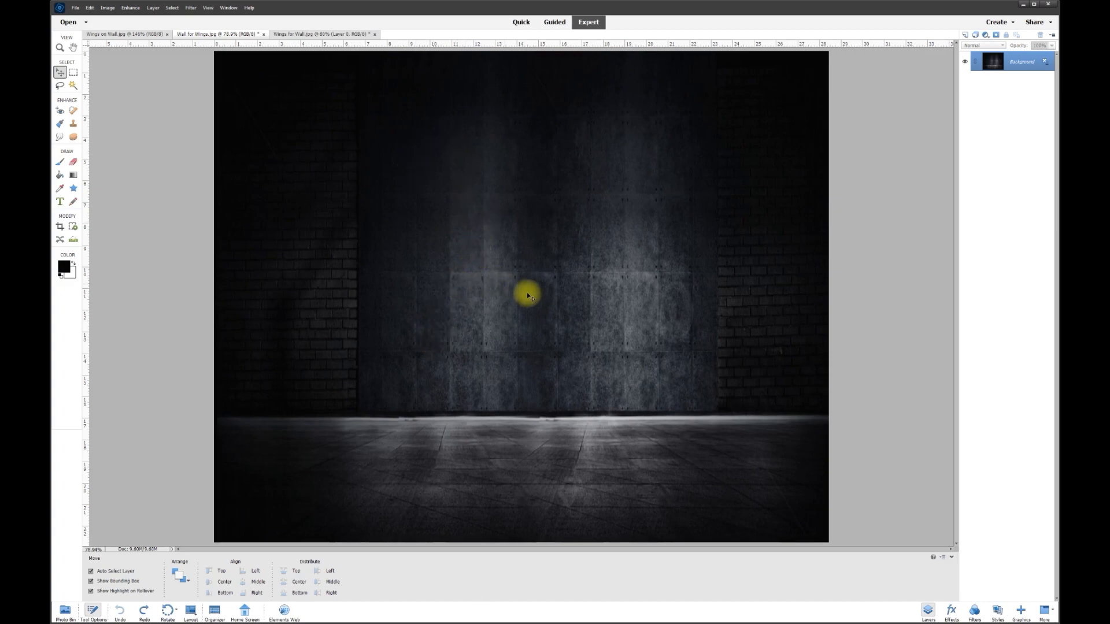
Try Auto Smart Fix on the dark wall image and undo it.
left_click(132, 8)
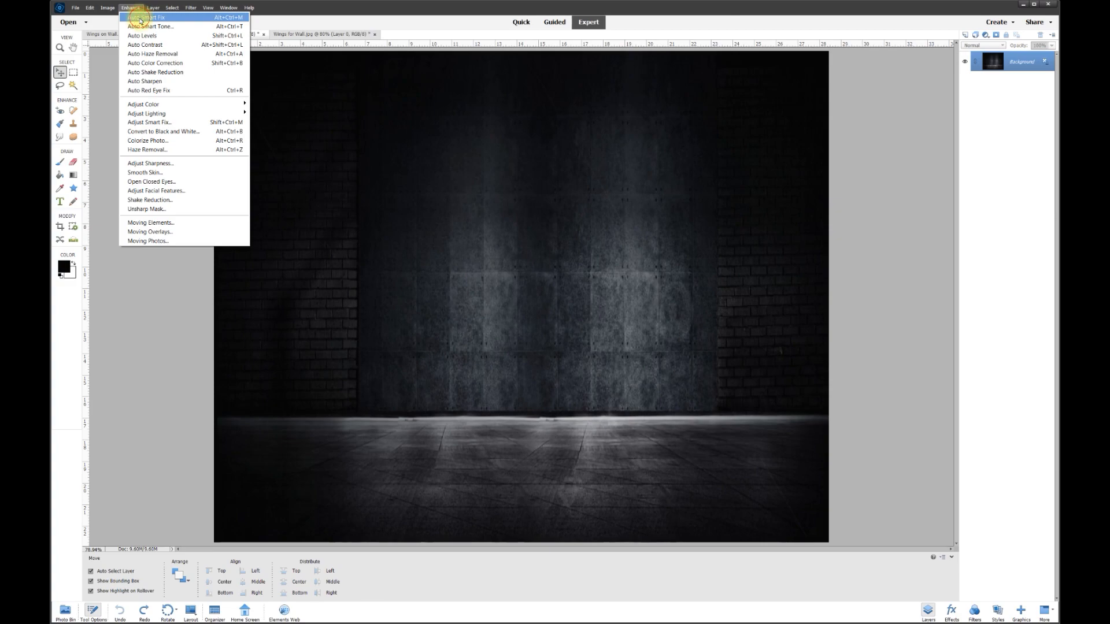
left_click(140, 19)
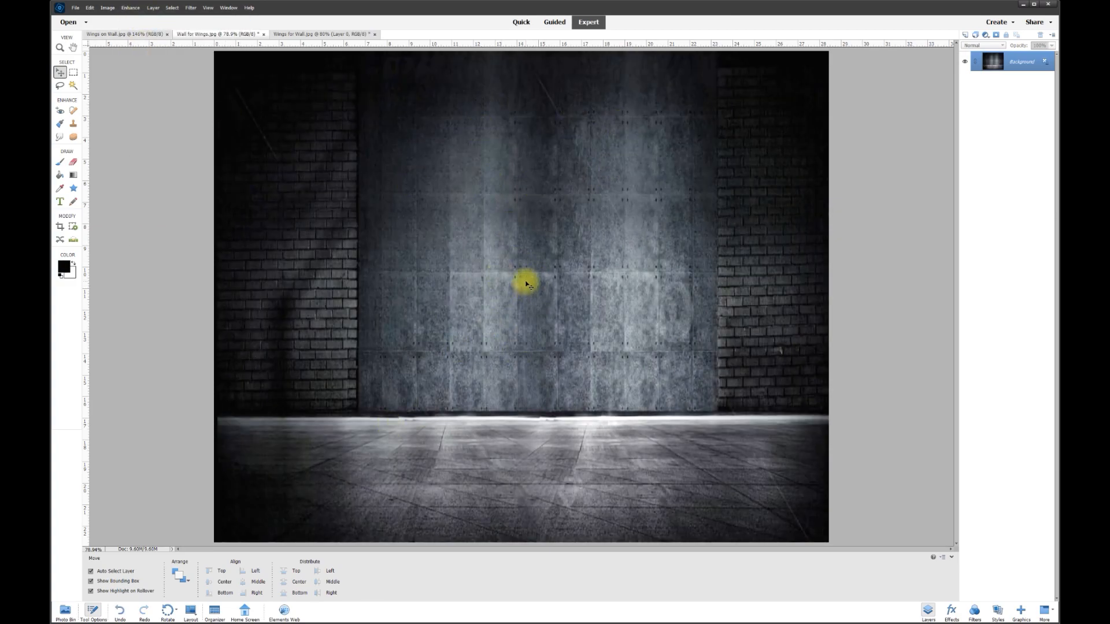
key("ctrl+z")
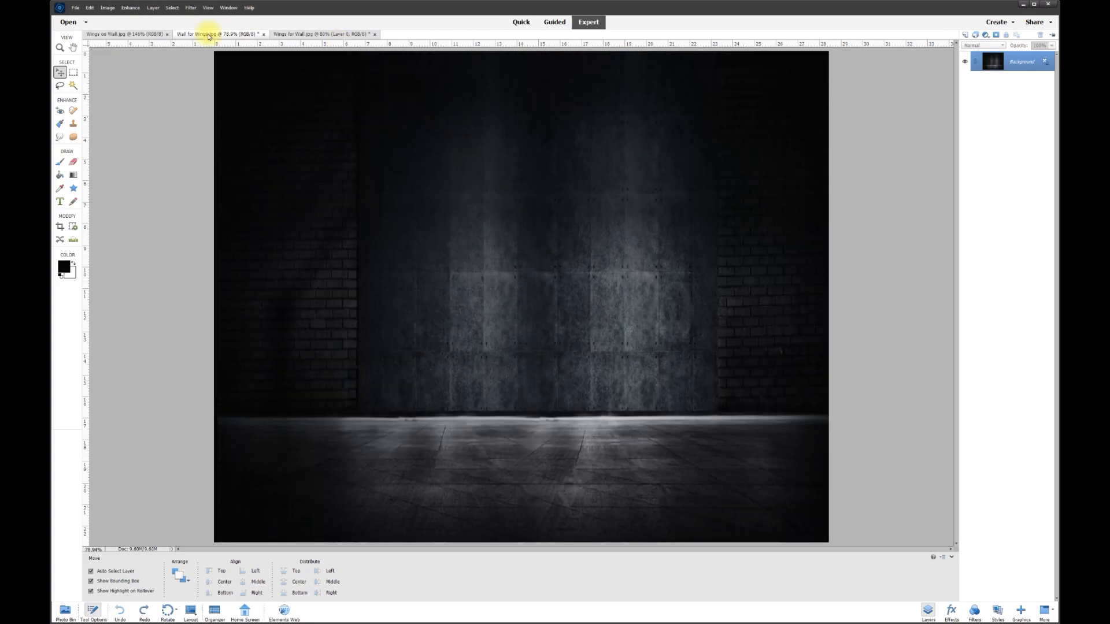
Adjust the dark wall image's Brightness/Contrast, with brightness 30 and contrast -16, and return to the Move tool.
left_click(131, 8)
mouse_move(156, 113)
left_click(273, 123)
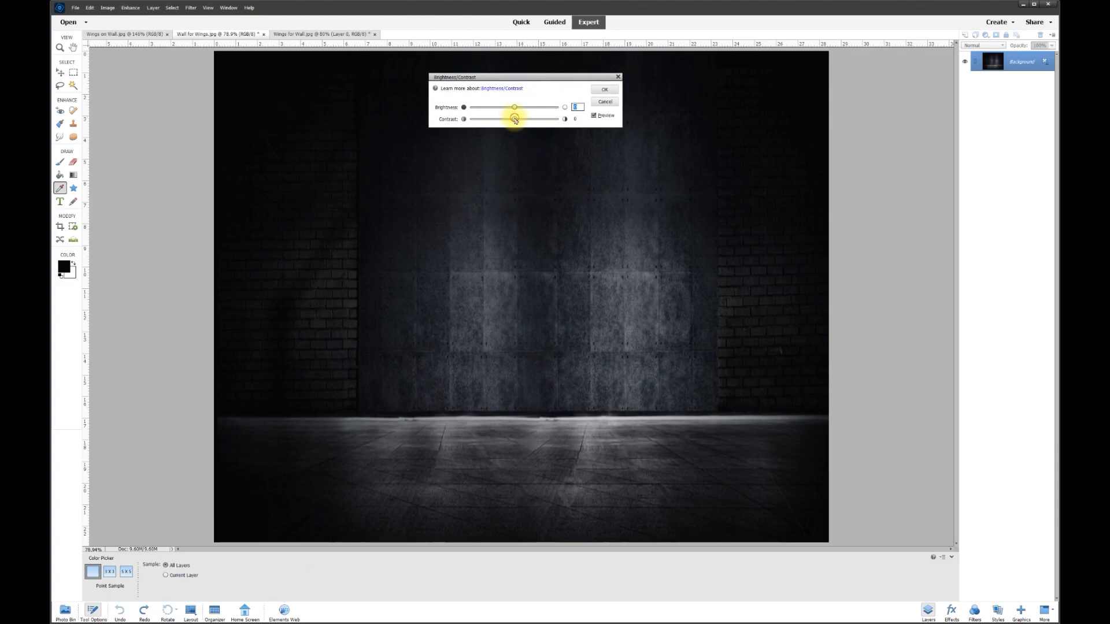
left_click_drag(483, 121, 517, 122)
left_click_drag(514, 109, 523, 109)
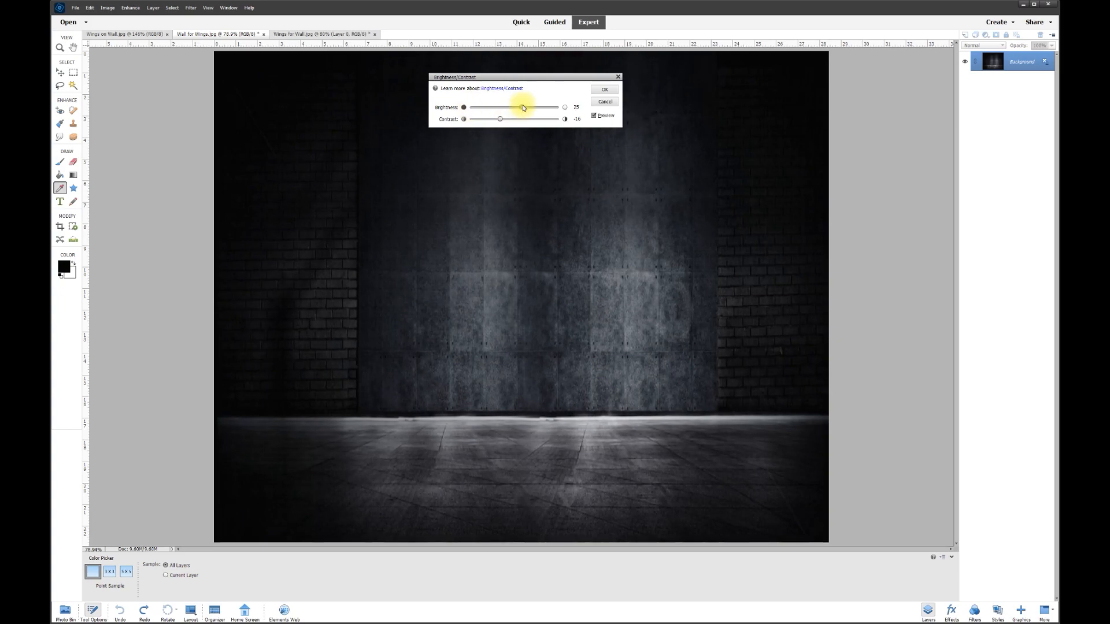
left_click(595, 116)
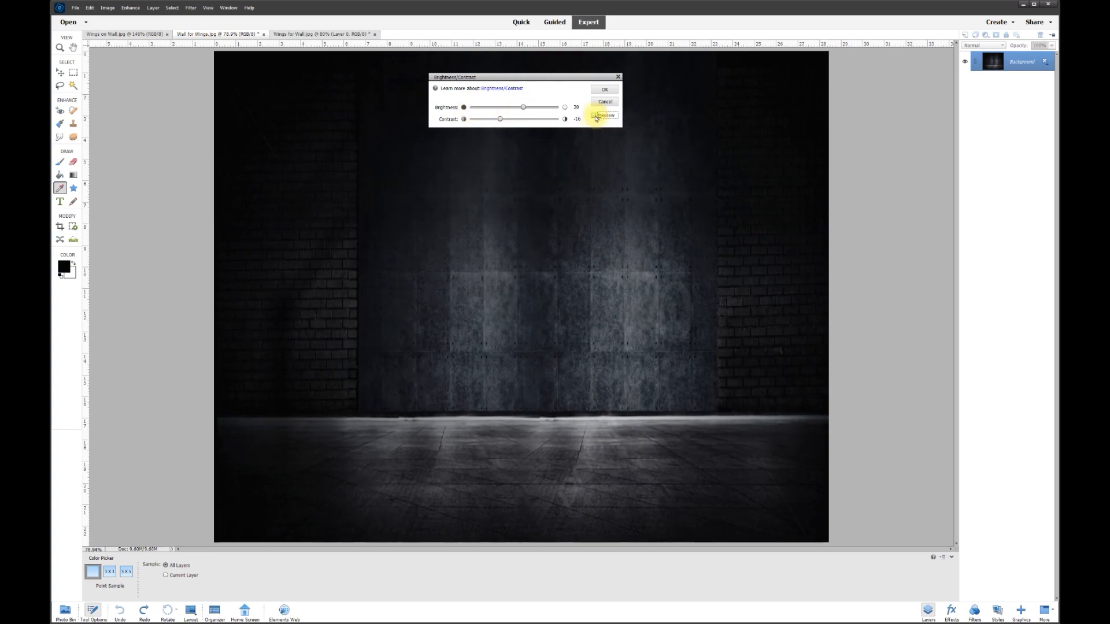
left_click(595, 116)
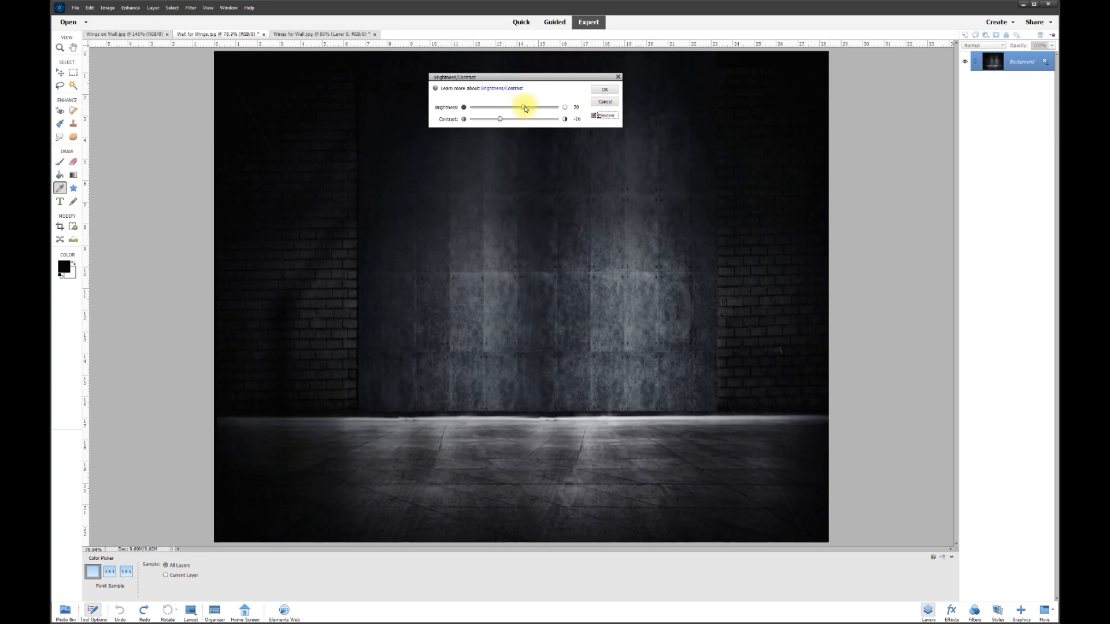
left_click(604, 89)
key("v")
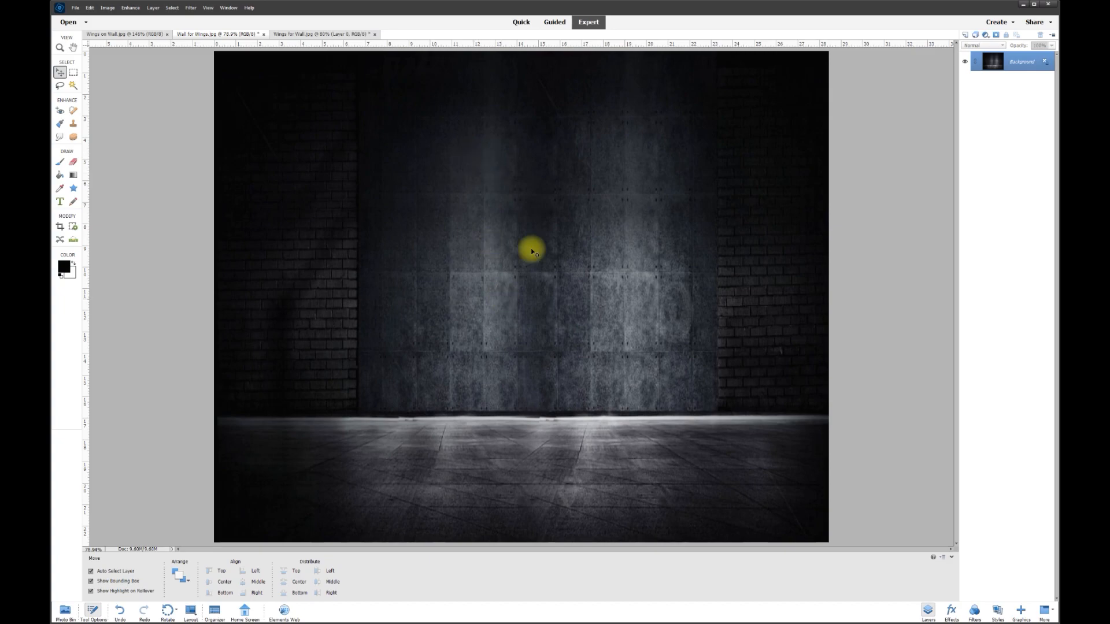
Switch to the Wings for Wall.jpg image.
left_click(301, 36)
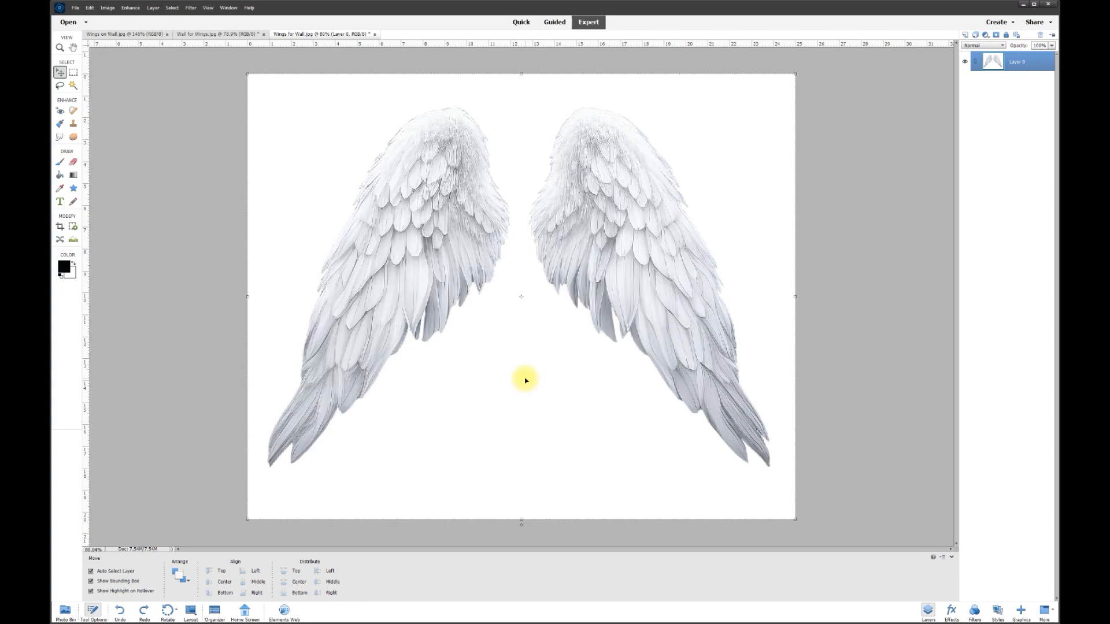
Try to select and remove the white background around the wings with the Magic Wand at tolerance 50.
left_click(73, 86)
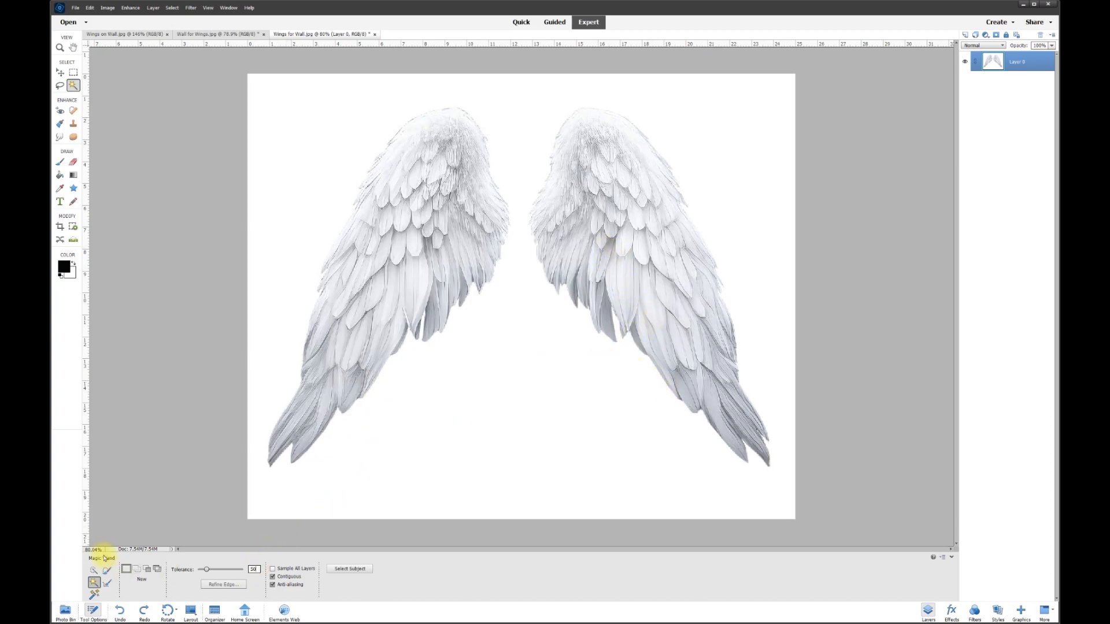
left_click(518, 329)
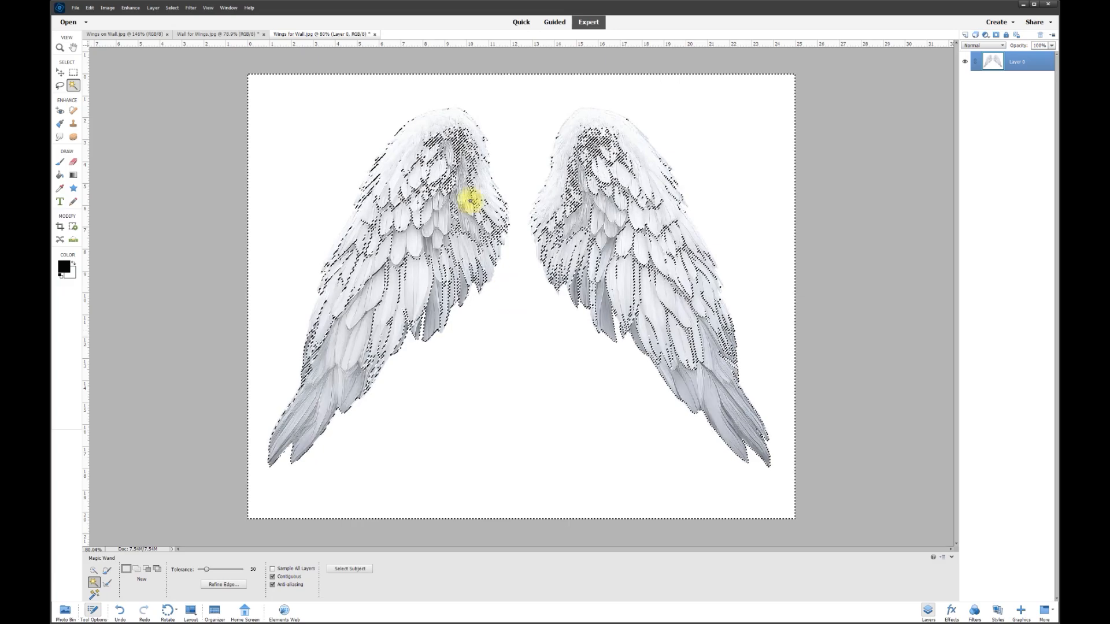
key("Delete")
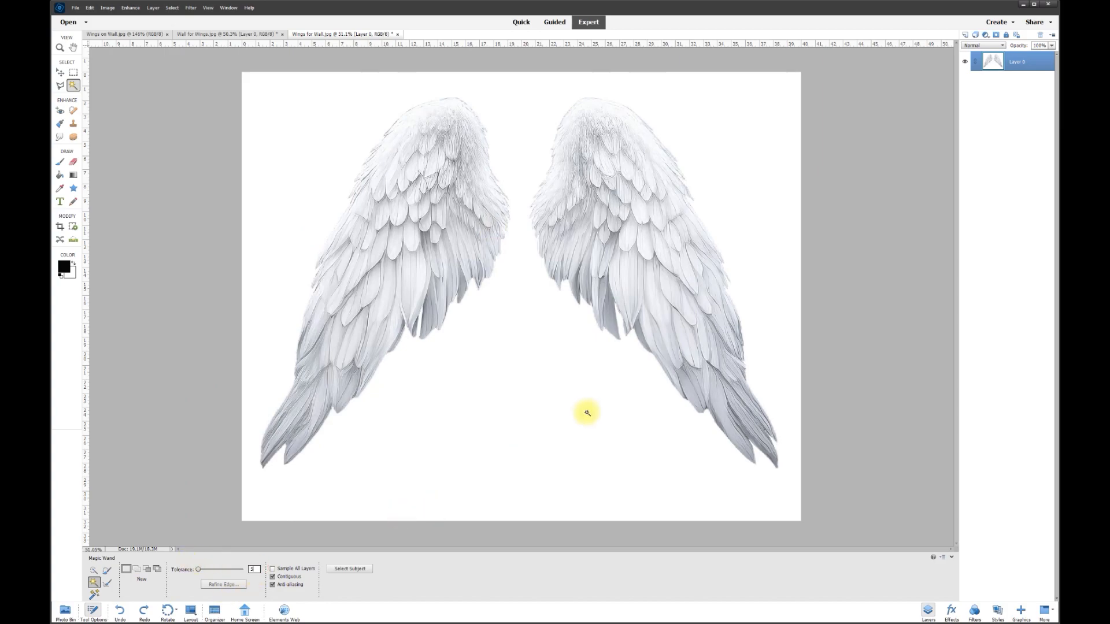
Try deleting the white background with a Magic Wand selection at tolerance 5, undo the deletion and clear the selection.
left_click(509, 359)
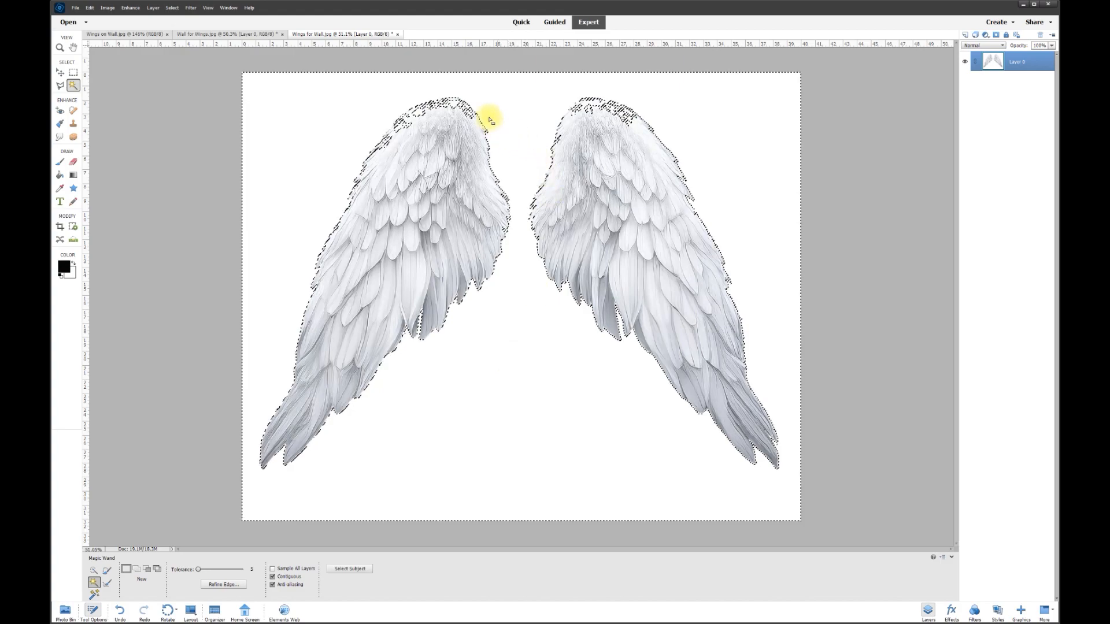
scroll(489, 120, "up", 6)
key("Delete")
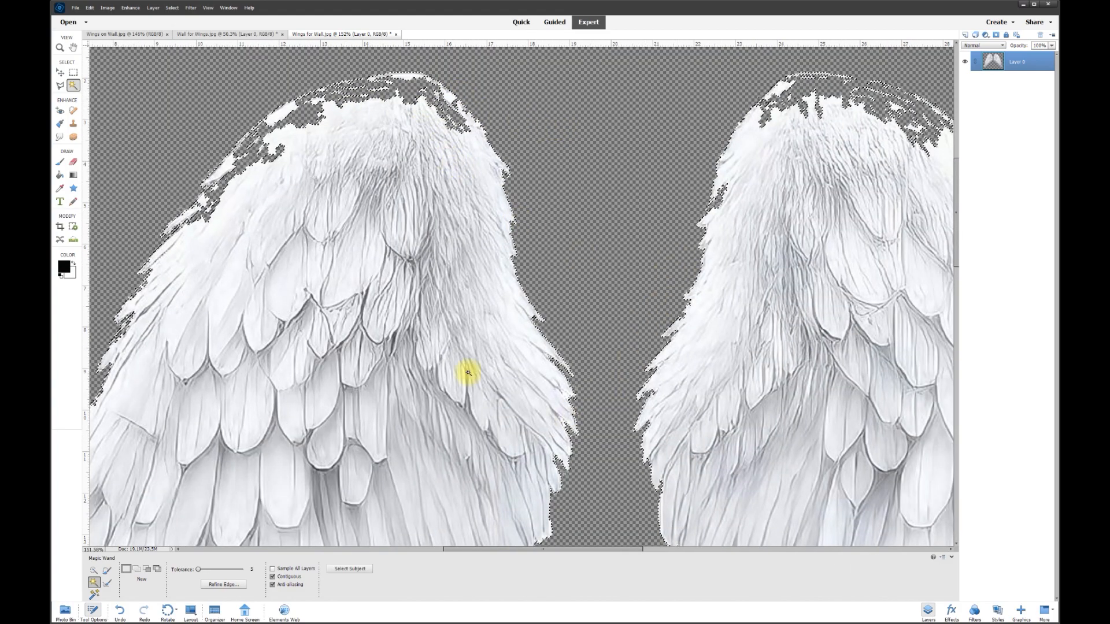
scroll(668, 266, "down", 3)
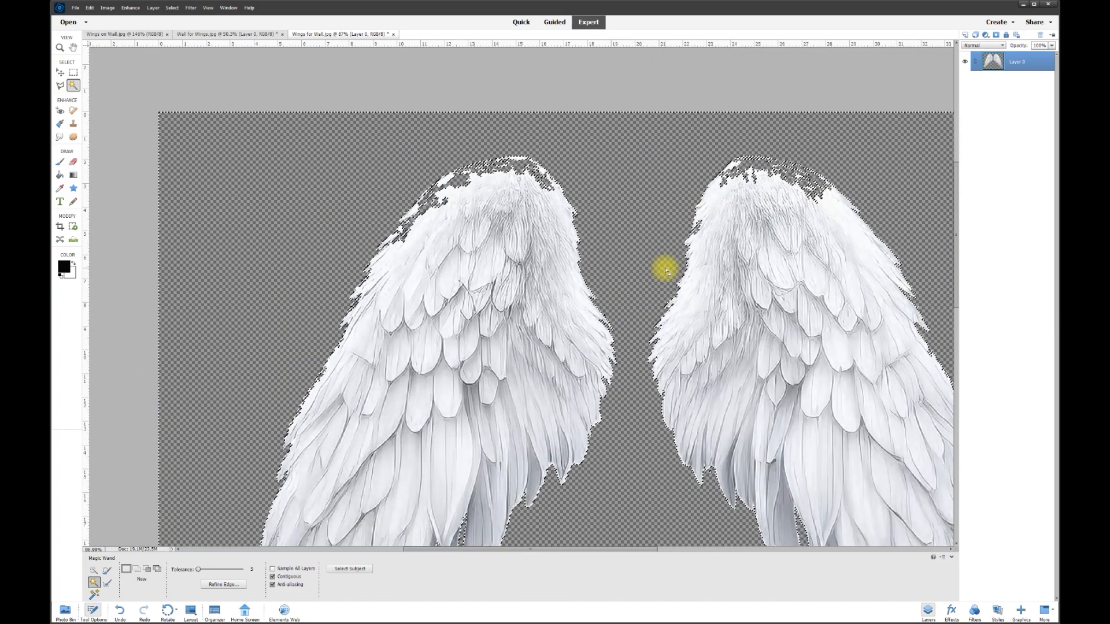
scroll(666, 270, "down", 2)
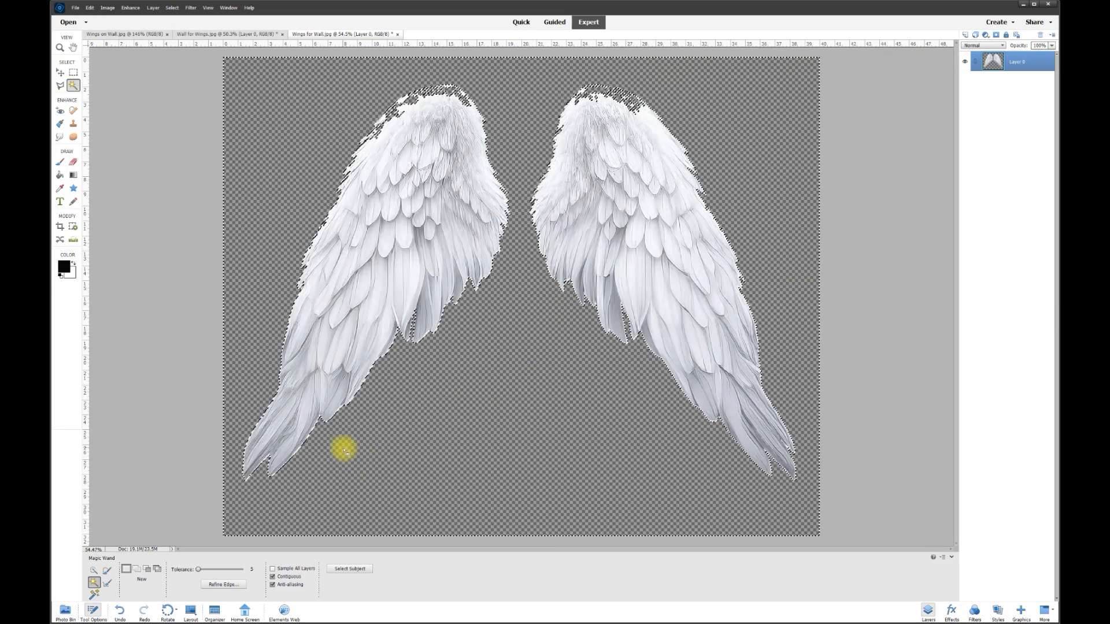
key("ctrl+z")
key("ctrl+d")
Examine the feather edges along the inner sides of both wings up close.
scroll(533, 263, "up", 1)
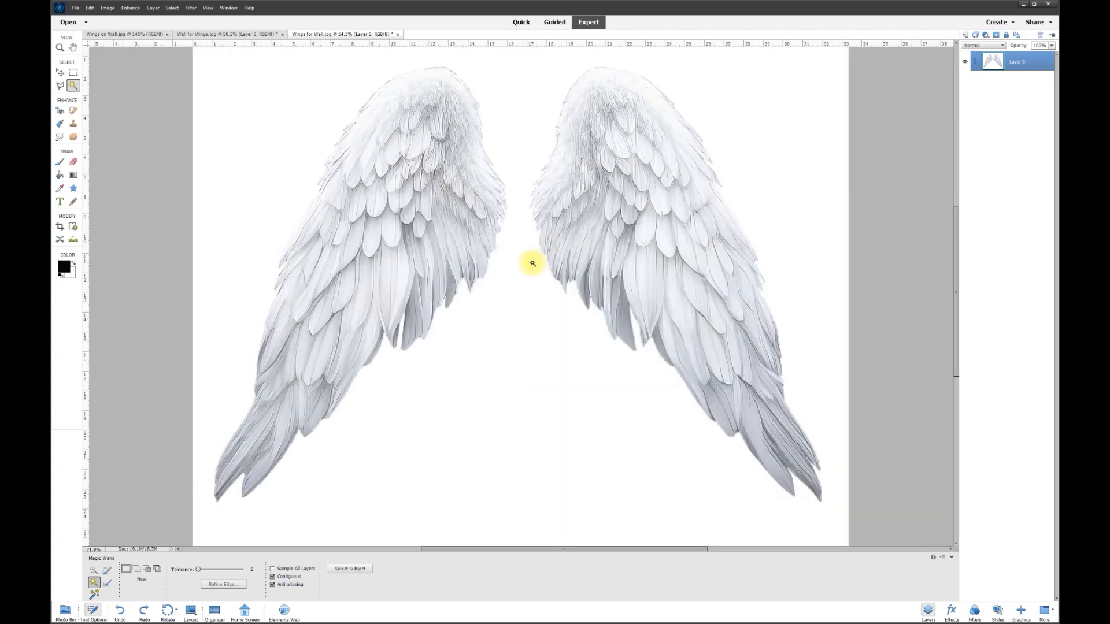
left_click(533, 263)
scroll(532, 263, "up", 4)
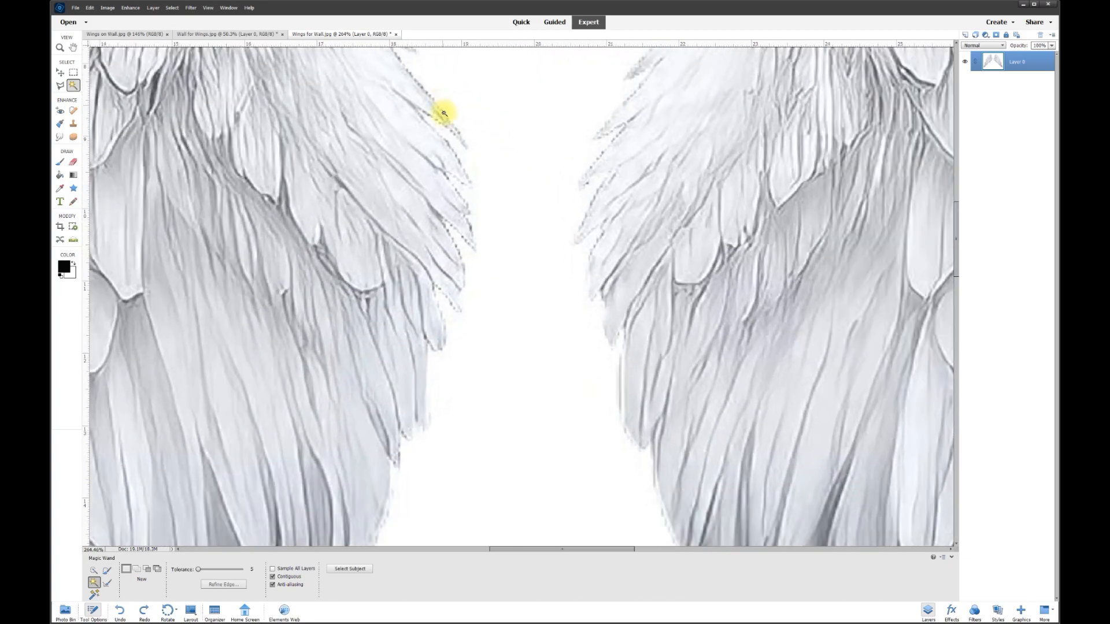
scroll(483, 266, "up", 3)
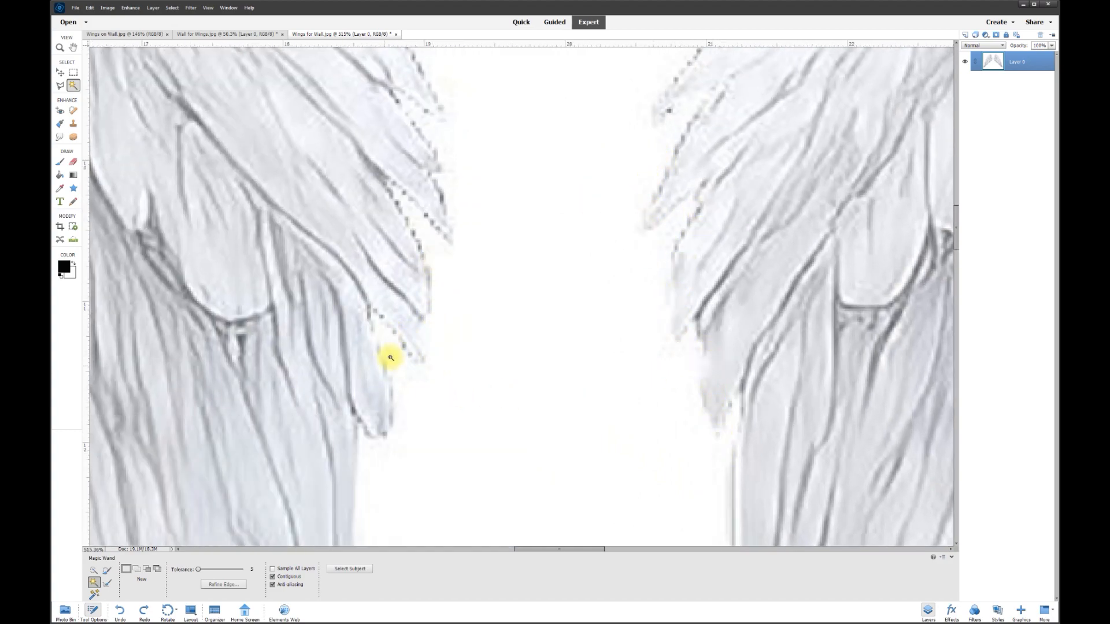
left_click(60, 87)
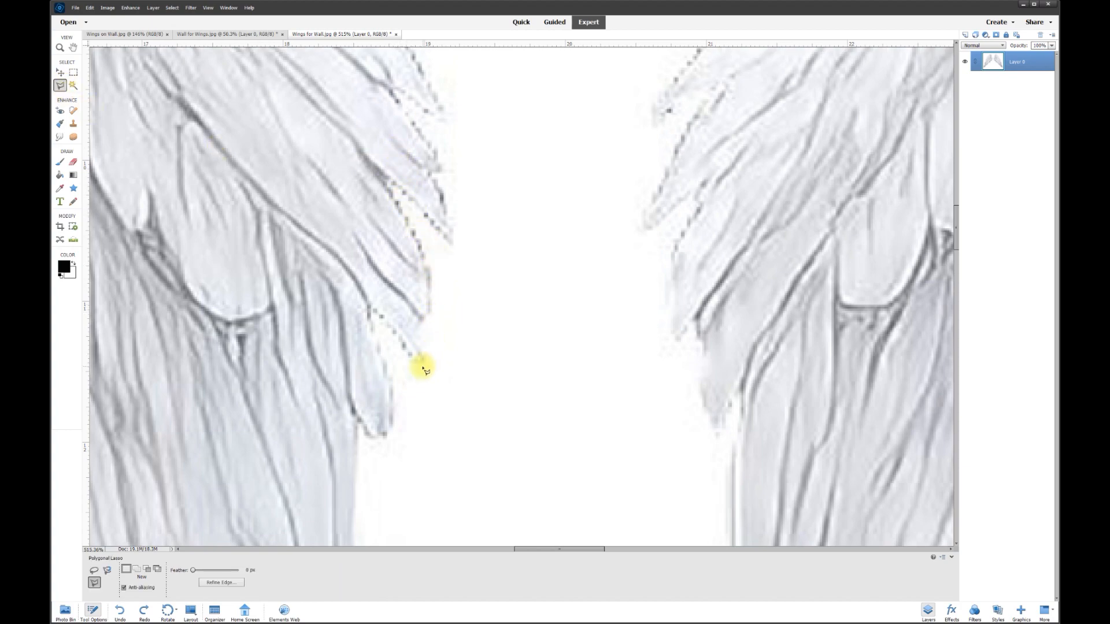
scroll(409, 349, "up", 1)
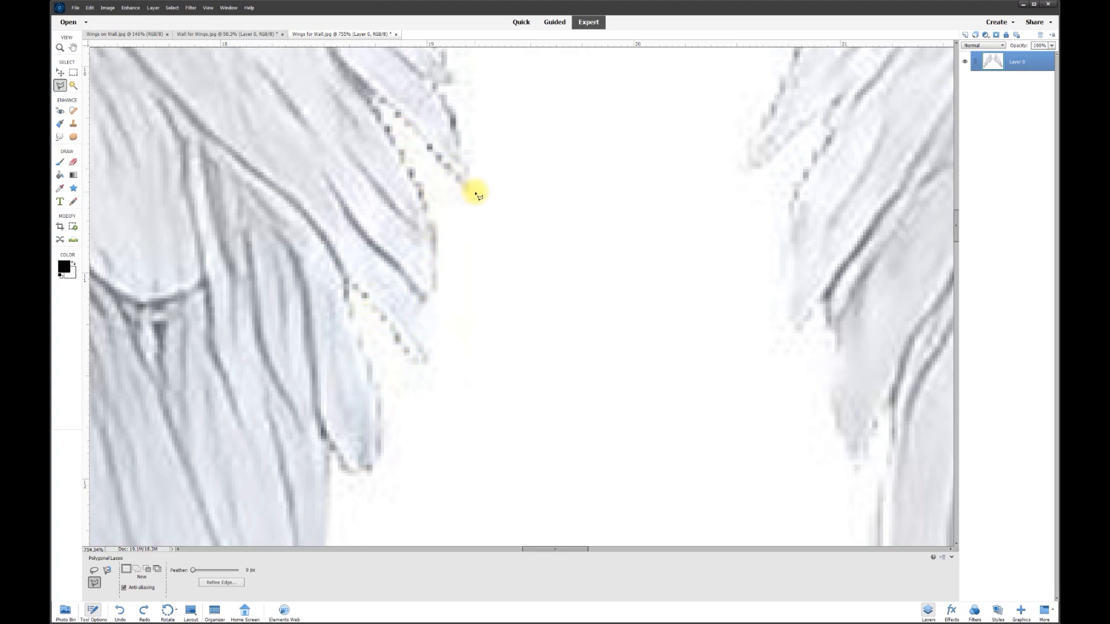
scroll(434, 344, "down", 1)
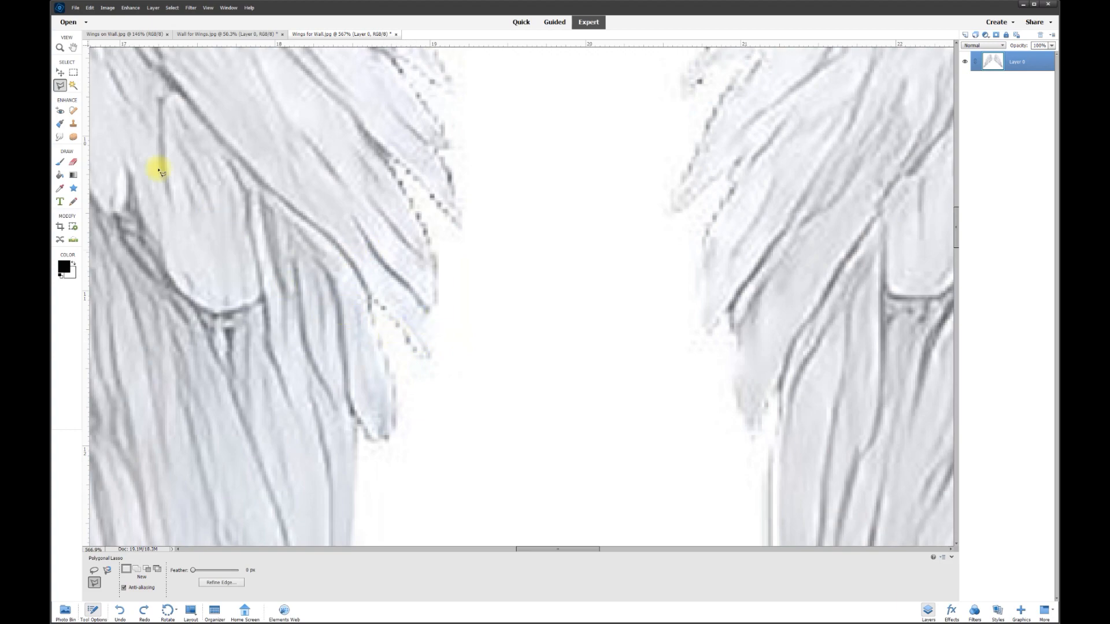
Erase a thin outline around the left wing's feather edges with a 5 px Eraser brush, following each feather tip.
left_click(73, 162)
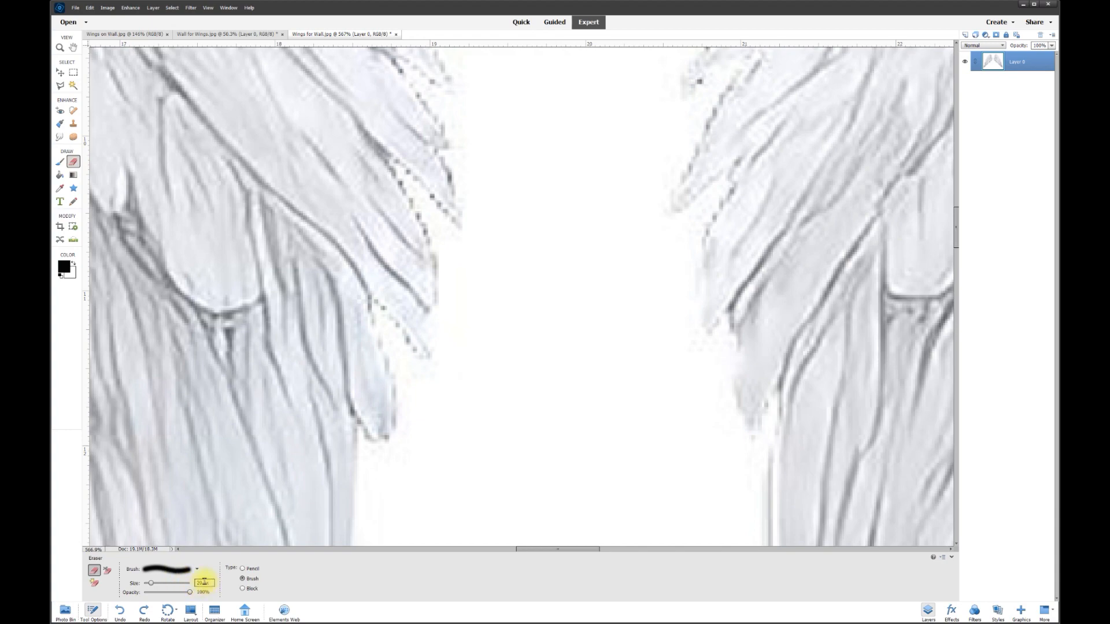
type("5")
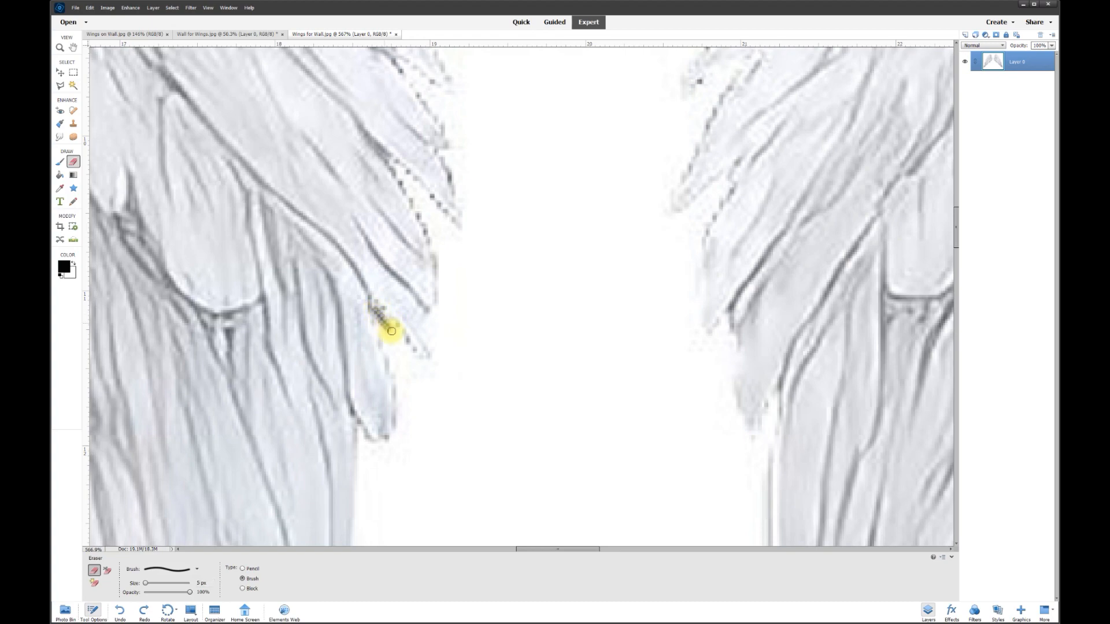
mouse_move(406, 346)
left_mouse_down()
mouse_move(436, 382)
mouse_move(438, 299)
mouse_move(419, 192)
mouse_move(405, 177)
mouse_move(469, 240)
mouse_move(458, 186)
left_mouse_up()
left_click_drag(454, 134, 433, 98)
left_click_drag(370, 306, 395, 390)
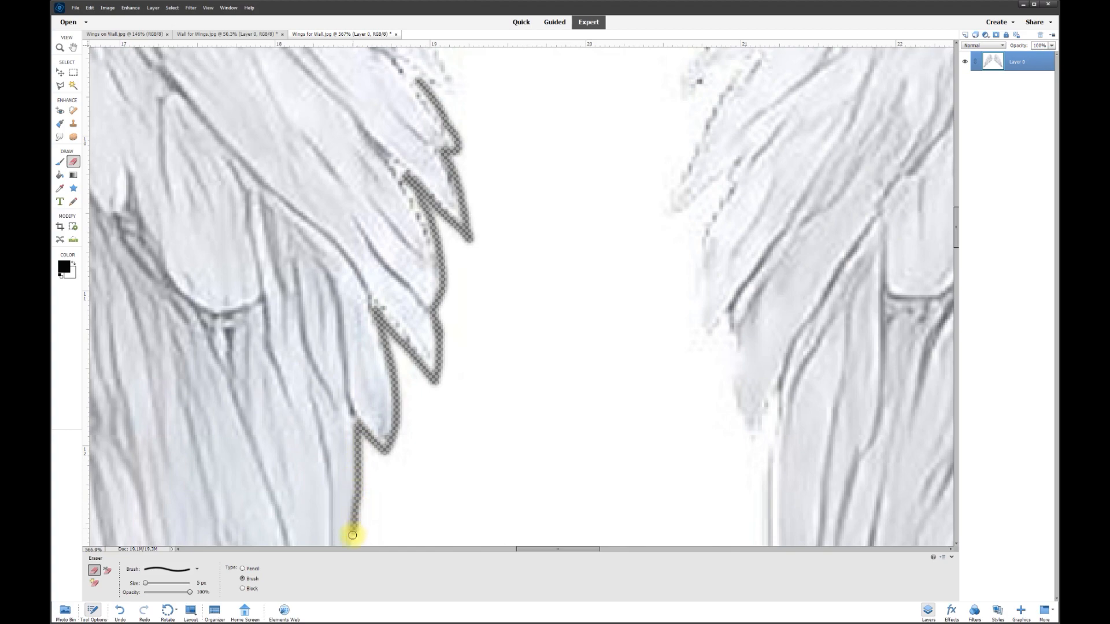
left_click_drag(956, 227, 956, 266)
mouse_move(350, 84)
left_mouse_down()
mouse_move(317, 188)
mouse_move(184, 437)
left_mouse_up()
left_click_drag(558, 549, 505, 550)
left_click_drag(956, 266, 957, 288)
mouse_move(705, 218)
left_mouse_down()
mouse_move(441, 449)
mouse_move(302, 543)
left_mouse_up()
left_click_drag(506, 549, 449, 549)
mouse_move(860, 266)
left_mouse_down()
mouse_move(573, 445)
mouse_move(513, 500)
mouse_move(351, 542)
left_mouse_up()
left_click_drag(449, 549, 411, 549)
left_click_drag(956, 313, 956, 345)
left_click_drag(740, 170, 457, 538)
left_click_drag(954, 353, 957, 399)
left_click_drag(411, 550, 366, 549)
mouse_move(855, 52)
left_mouse_down()
mouse_move(522, 314)
mouse_move(330, 538)
left_mouse_up()
left_click_drag(956, 392, 956, 433)
left_click_drag(366, 549, 325, 550)
mouse_move(745, 55)
left_mouse_down()
mouse_move(636, 206)
mouse_move(315, 275)
left_mouse_up()
left_click_drag(956, 440, 957, 412)
left_click_drag(382, 492, 616, 62)
left_click_drag(956, 412, 956, 344)
left_click_drag(296, 550, 314, 549)
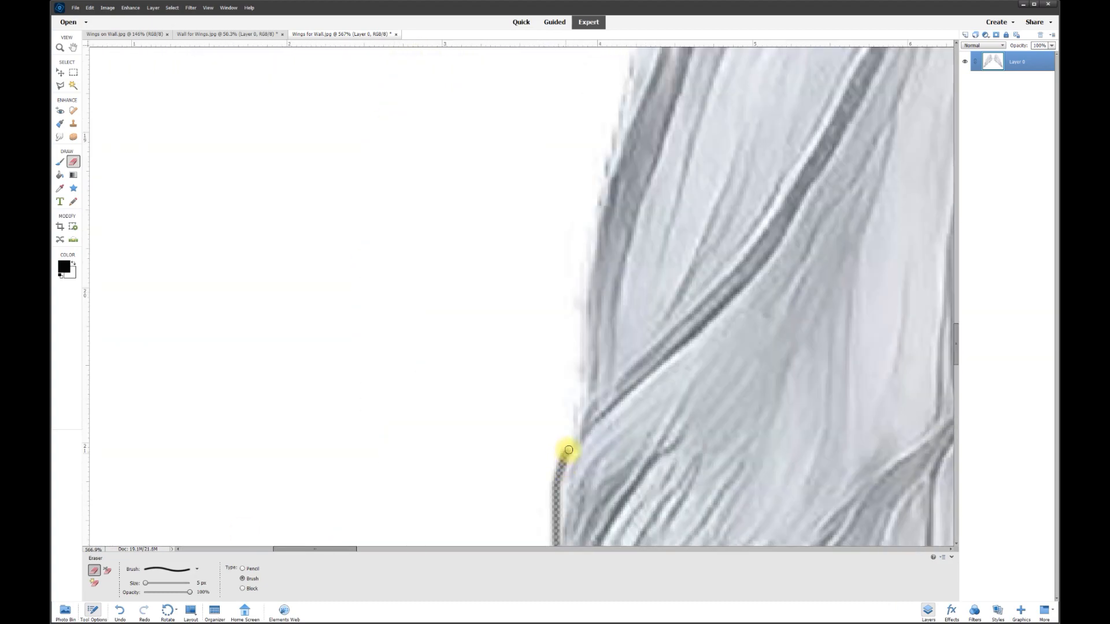
left_click_drag(567, 454, 602, 194)
left_click_drag(957, 345, 956, 313)
left_click_drag(644, 354, 732, 72)
left_click_drag(956, 313, 956, 278)
mouse_move(491, 362)
left_mouse_down()
mouse_move(518, 184)
mouse_move(556, 96)
left_mouse_up()
left_click_drag(957, 278, 956, 248)
mouse_move(557, 453)
left_mouse_down()
mouse_move(570, 248)
mouse_move(664, 90)
left_mouse_up()
left_click_drag(956, 248, 956, 216)
left_click_drag(345, 549, 370, 549)
left_click_drag(398, 463, 533, 251)
left_click_drag(581, 503, 704, 208)
left_click_drag(956, 179, 956, 158)
left_click_drag(373, 550, 413, 549)
mouse_move(298, 463)
left_mouse_down()
mouse_move(456, 275)
mouse_move(531, 132)
left_mouse_up()
left_click_drag(956, 157, 956, 135)
left_click_drag(413, 549, 432, 549)
left_click_drag(496, 220, 572, 147)
left_click_drag(957, 135, 957, 122)
left_click_drag(359, 347, 659, 228)
left_click_drag(445, 549, 515, 549)
left_click_drag(609, 136, 694, 473)
left_click_drag(957, 152, 956, 178)
mouse_move(676, 158)
left_mouse_down()
mouse_move(724, 285)
mouse_move(797, 398)
left_mouse_up()
left_click_drag(956, 178, 957, 210)
left_click_drag(515, 549, 541, 549)
left_click_drag(503, 49, 643, 227)
left_click_drag(643, 228, 595, 156)
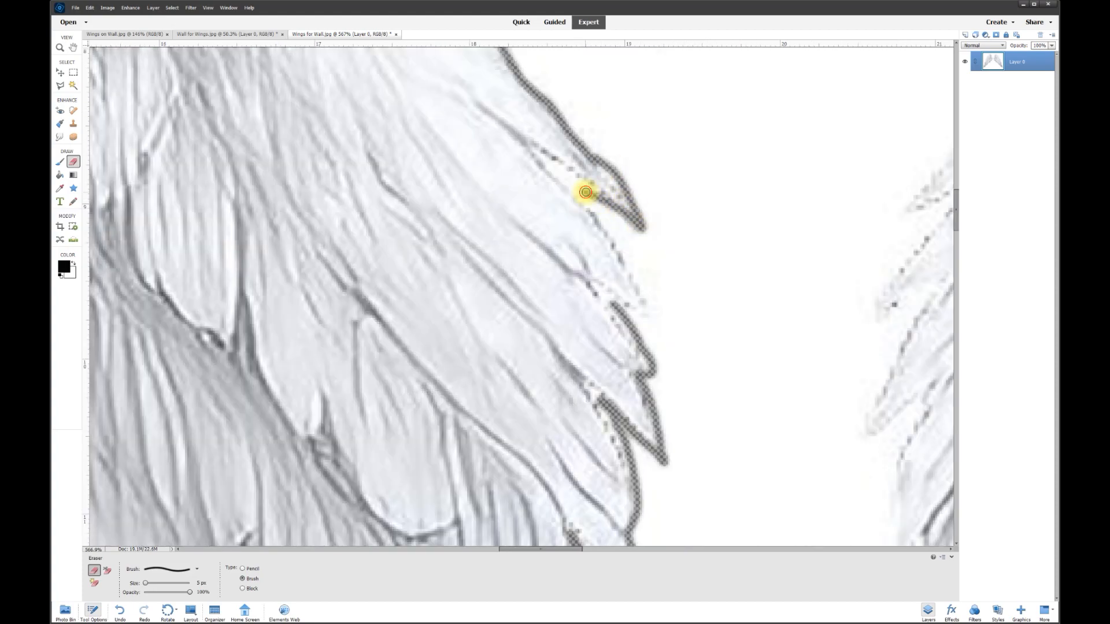
left_click_drag(623, 255, 646, 289)
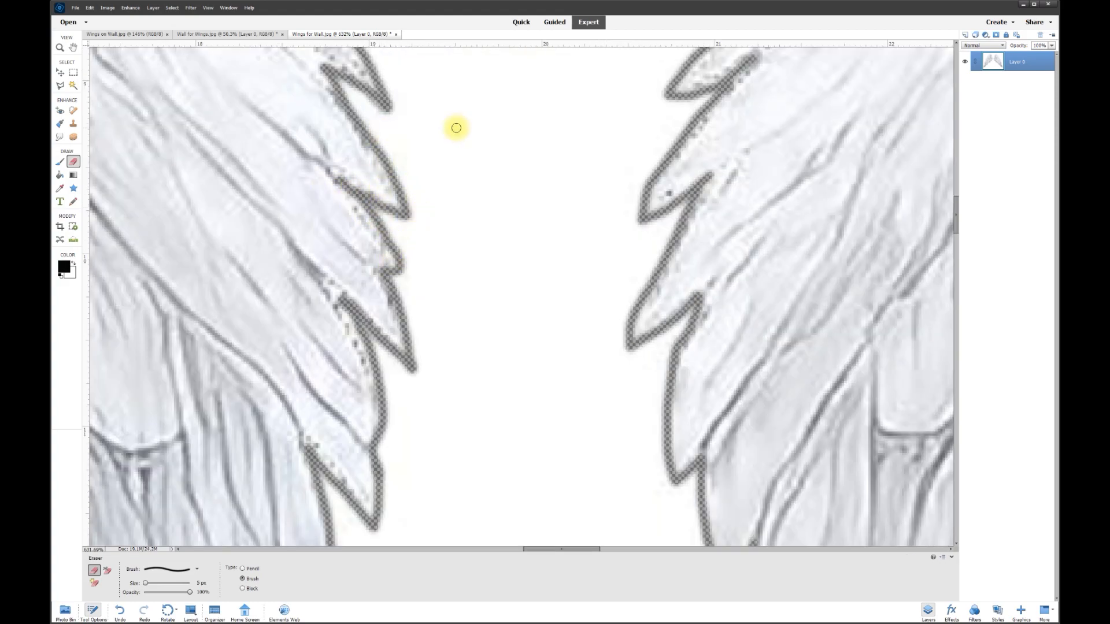
Trace a closed Polygonal Lasso selection around the left wing, following the erased outline along its feather tips.
left_click(62, 88)
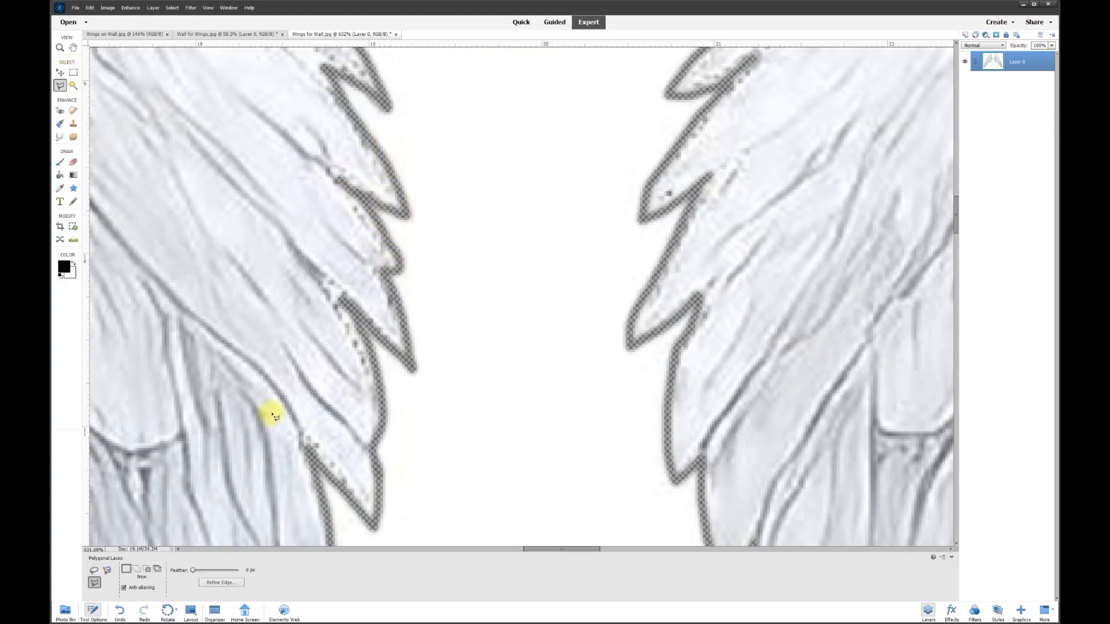
scroll(326, 304, "up", 3)
left_click(420, 77)
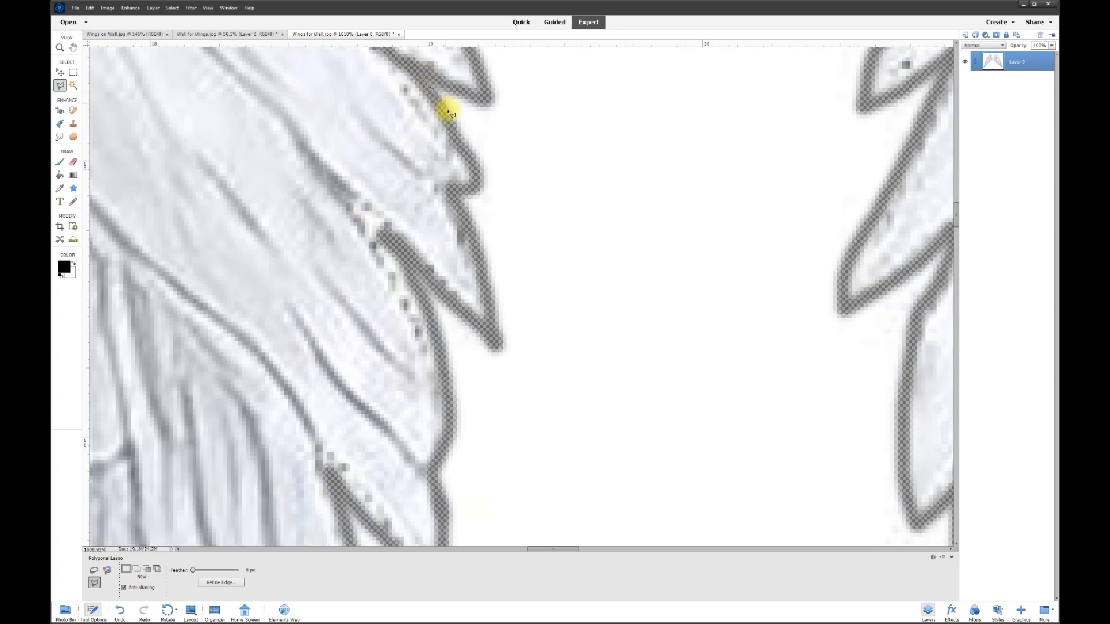
left_click(476, 185)
left_click(496, 342)
left_click(451, 412)
left_click(447, 509)
left_click(438, 311)
left_click(337, 210)
left_click(346, 434)
left_click(301, 406)
left_click(297, 477)
left_click(254, 439)
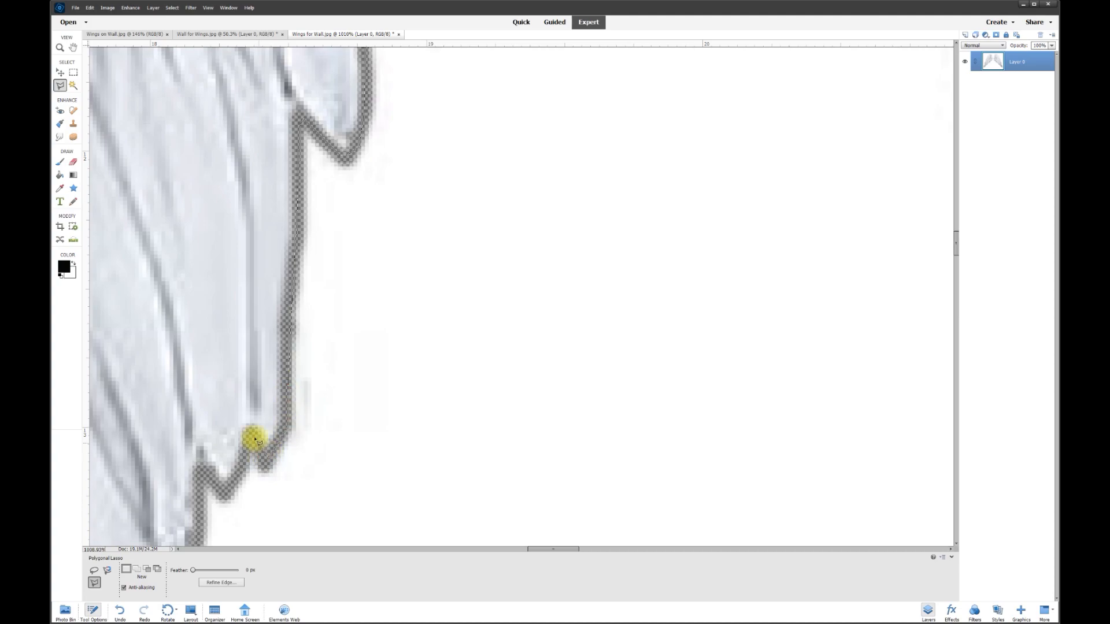
left_click(218, 483)
left_click(485, 207)
left_click(400, 396)
left_click(308, 425)
left_click(477, 383)
left_click(360, 128)
left_click(188, 411)
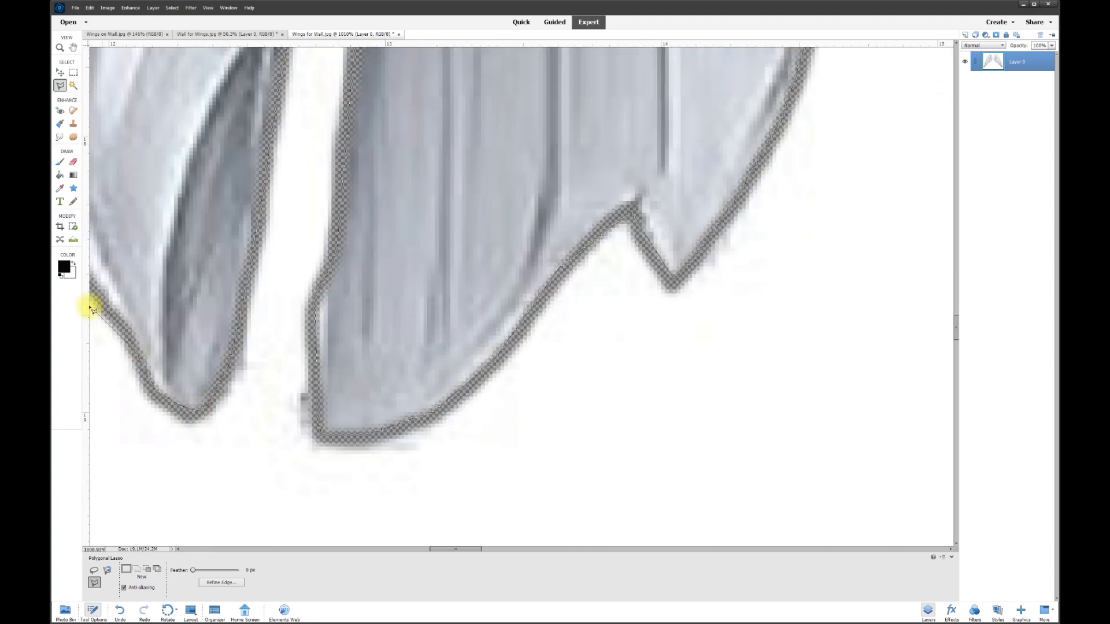
left_click(436, 158)
left_click(422, 248)
left_click(570, 241)
left_click(490, 317)
left_click(464, 233)
left_click(441, 204)
left_click(441, 63)
left_click(440, 456)
left_click(476, 162)
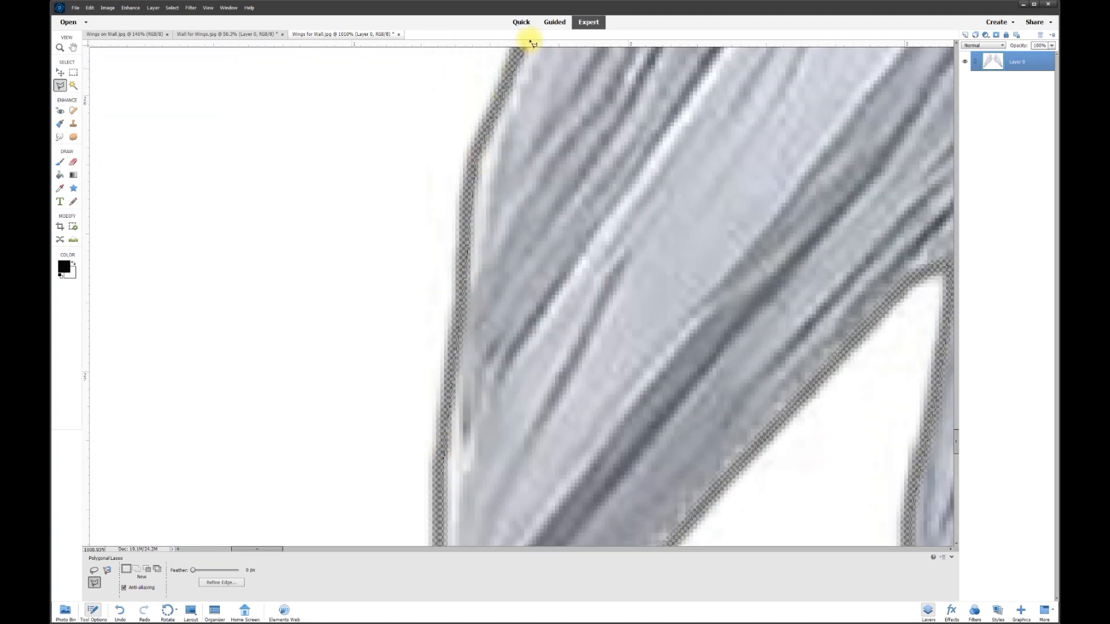
left_click(791, 254)
left_click(557, 388)
left_click(498, 399)
left_click(504, 370)
left_click(654, 193)
left_click(631, 295)
left_click(699, 235)
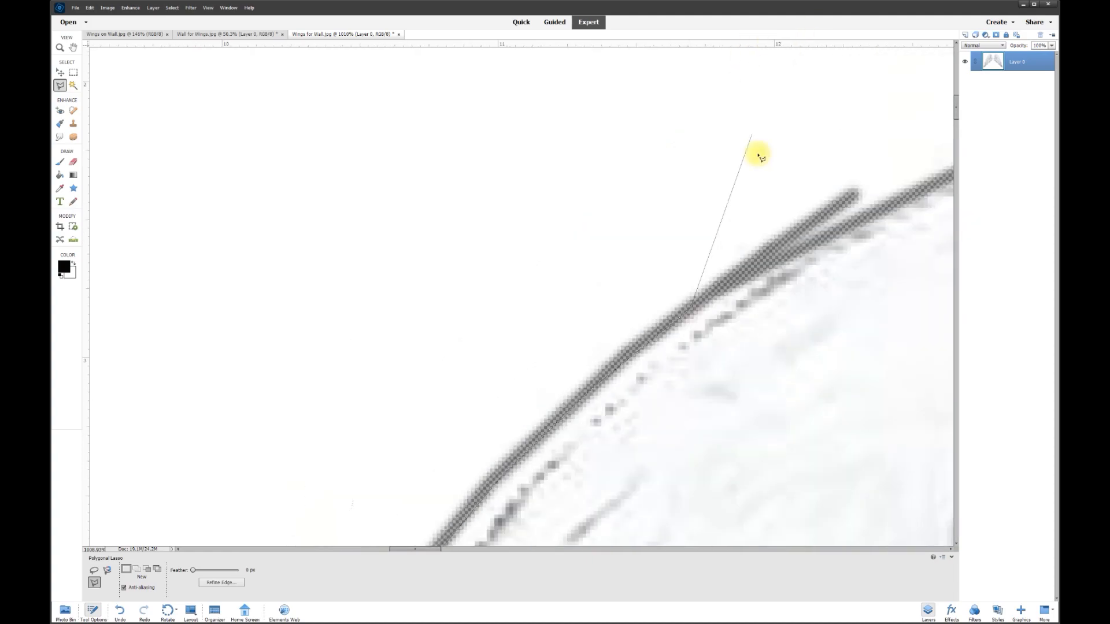
left_click(595, 160)
left_click(834, 84)
left_click(578, 153)
left_click(775, 157)
left_click(490, 227)
left_click(673, 405)
left_click(751, 516)
left_click(532, 225)
left_click(694, 461)
left_click(607, 429)
left_click(716, 151)
left_click(758, 180)
left_click(788, 234)
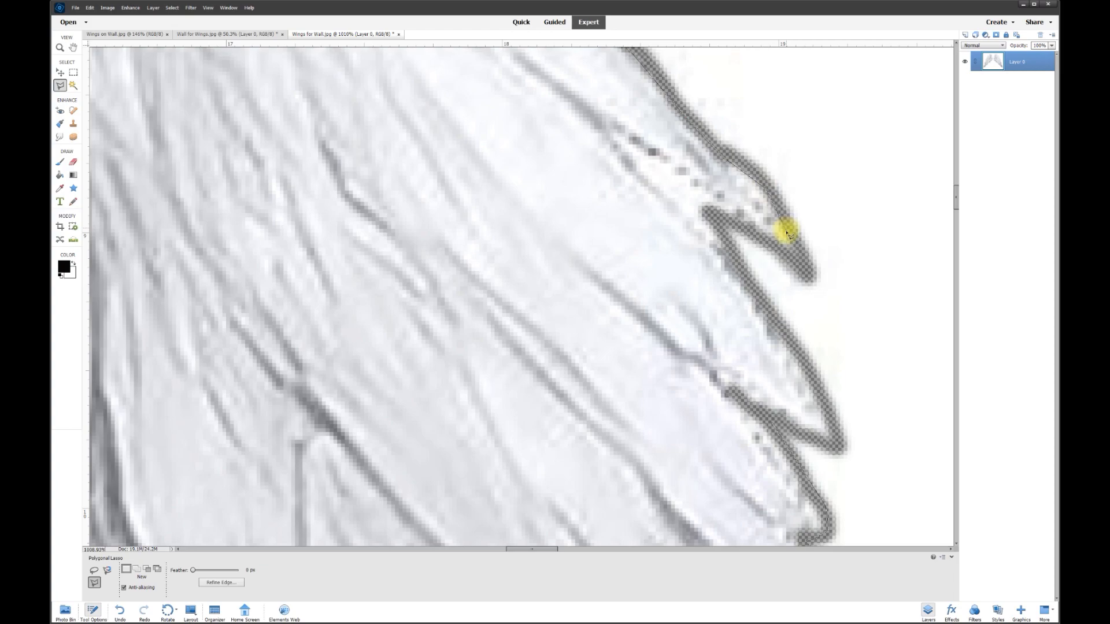
left_click(796, 259)
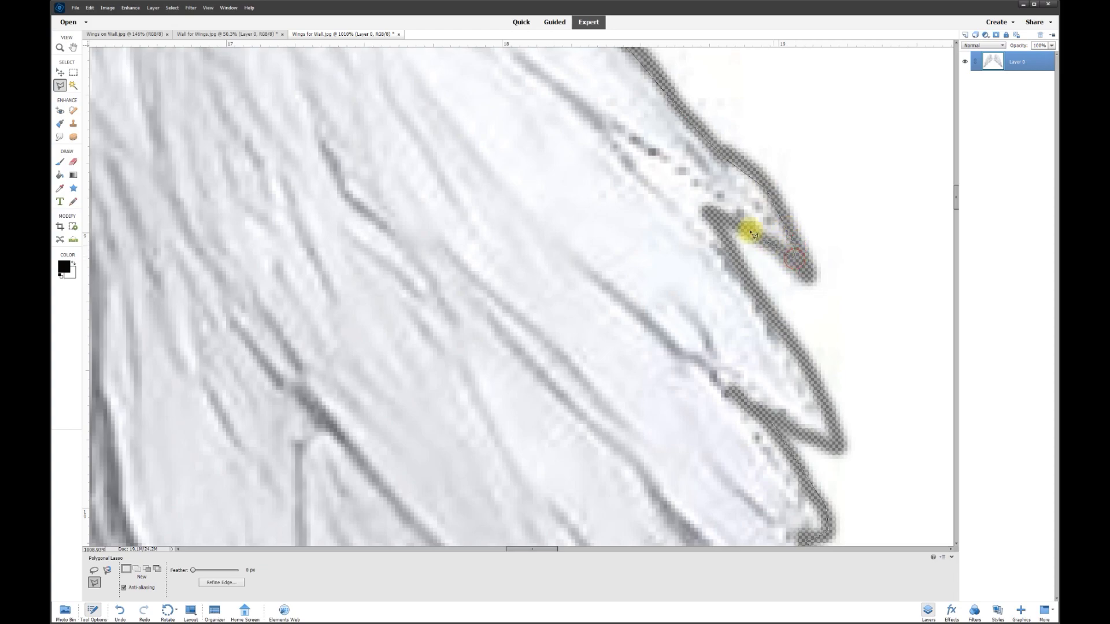
left_click(714, 217)
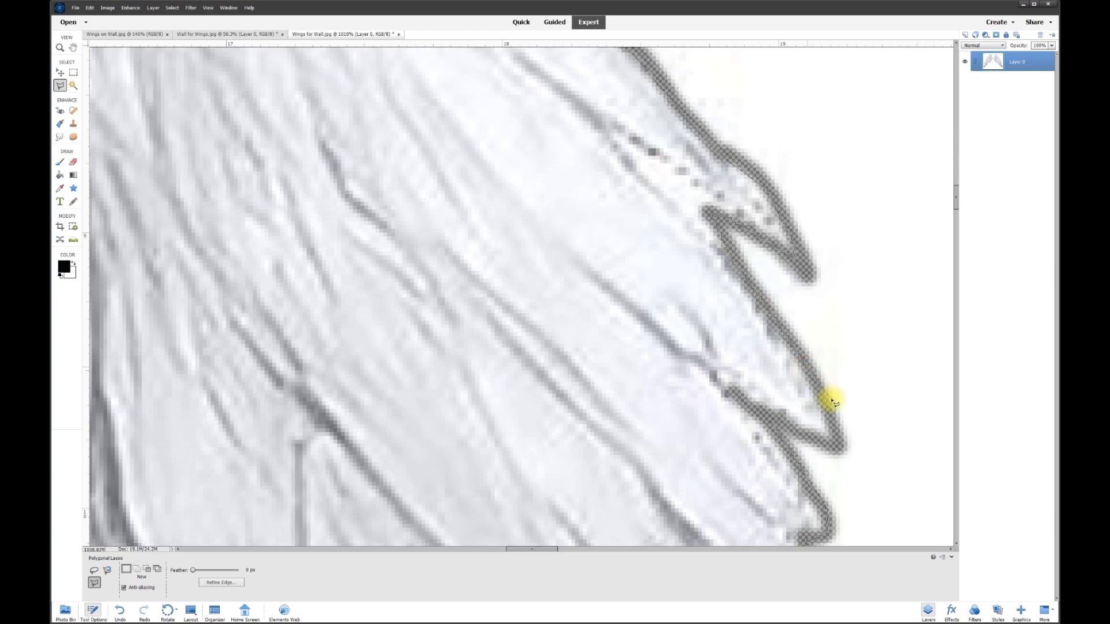
left_click(820, 442)
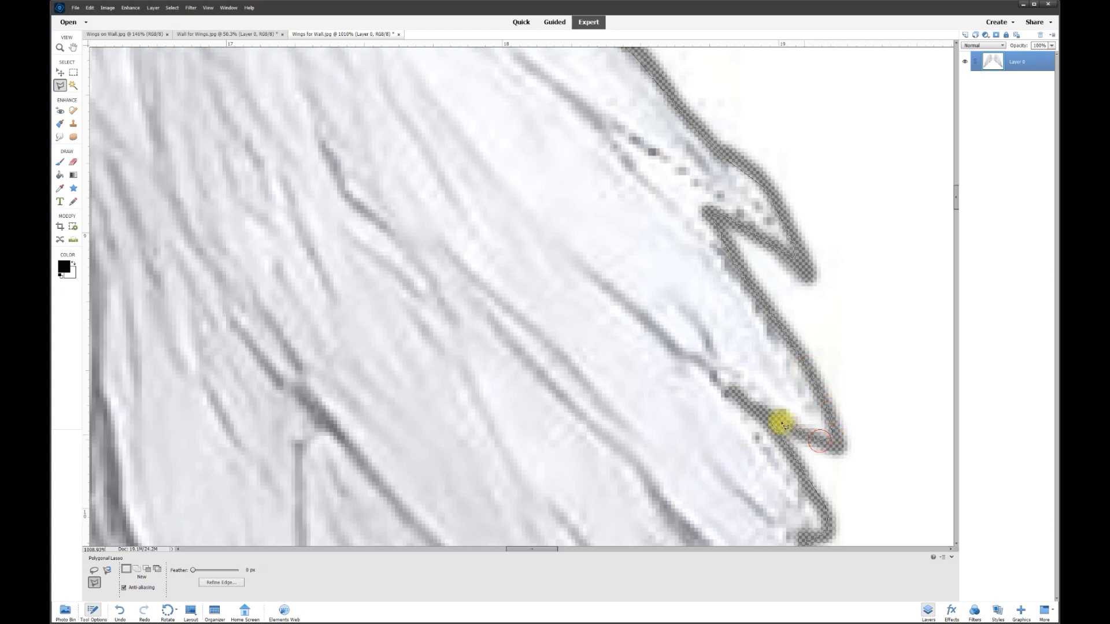
double_click(779, 421)
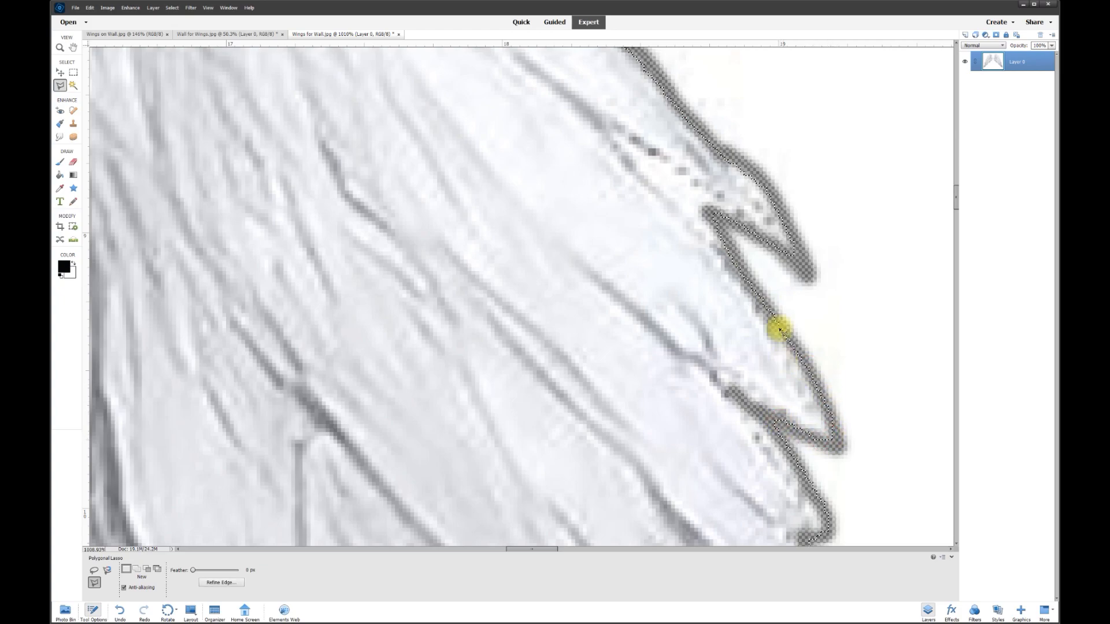
Copy the selected left wing to a new layer and hide the original wings layer to check the cutout.
scroll(657, 416, "down", 5)
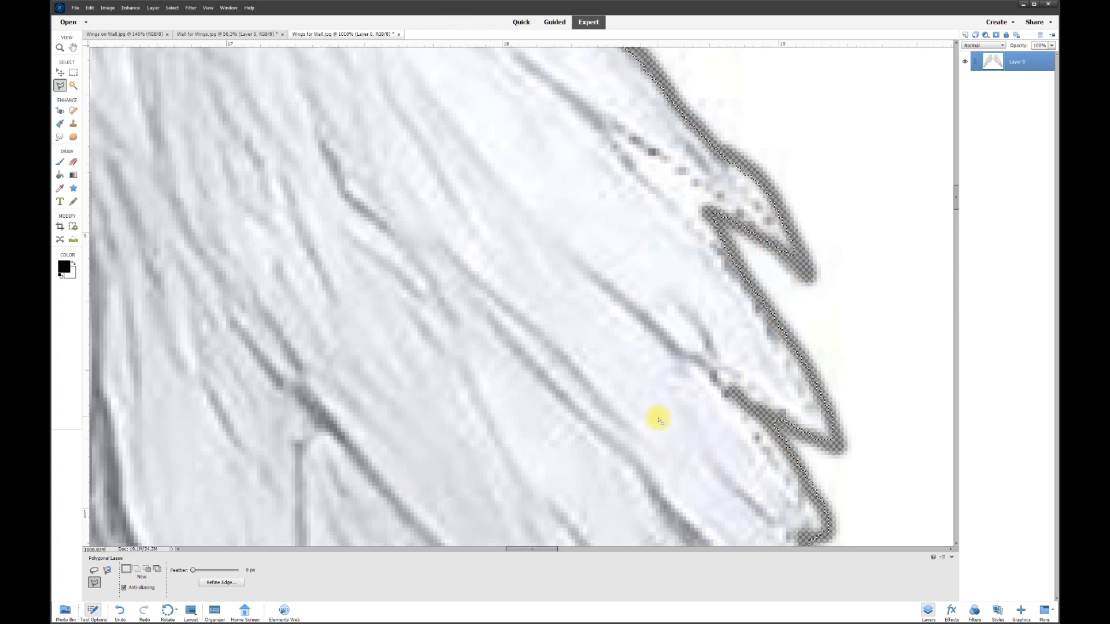
scroll(633, 341, "down", 8)
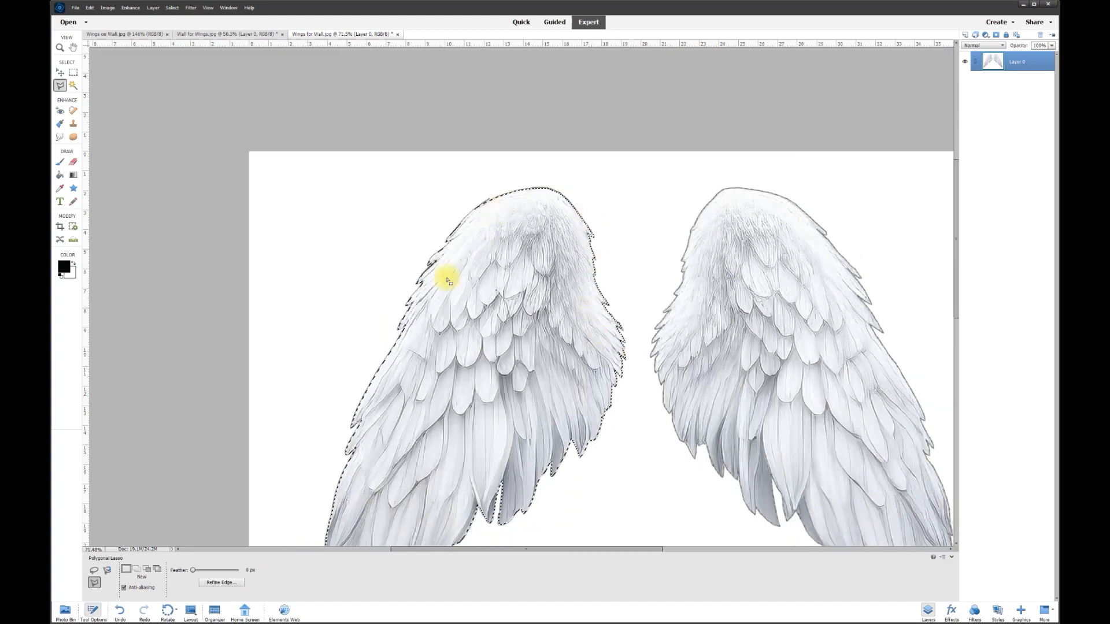
scroll(671, 372, "down", 3)
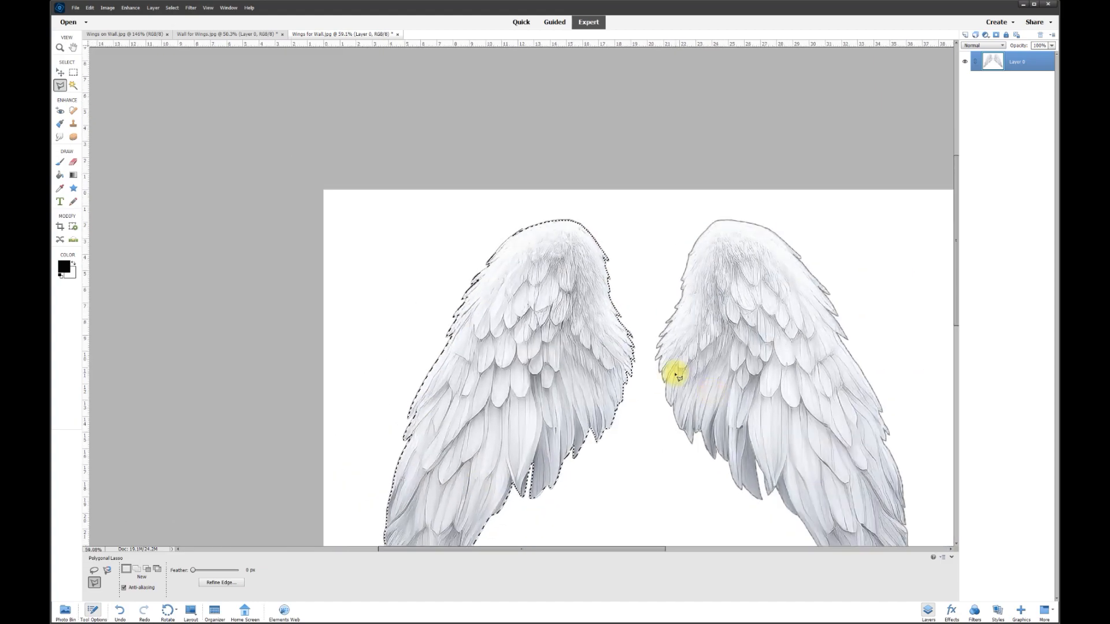
scroll(636, 352, "up", 2)
right_click(399, 191)
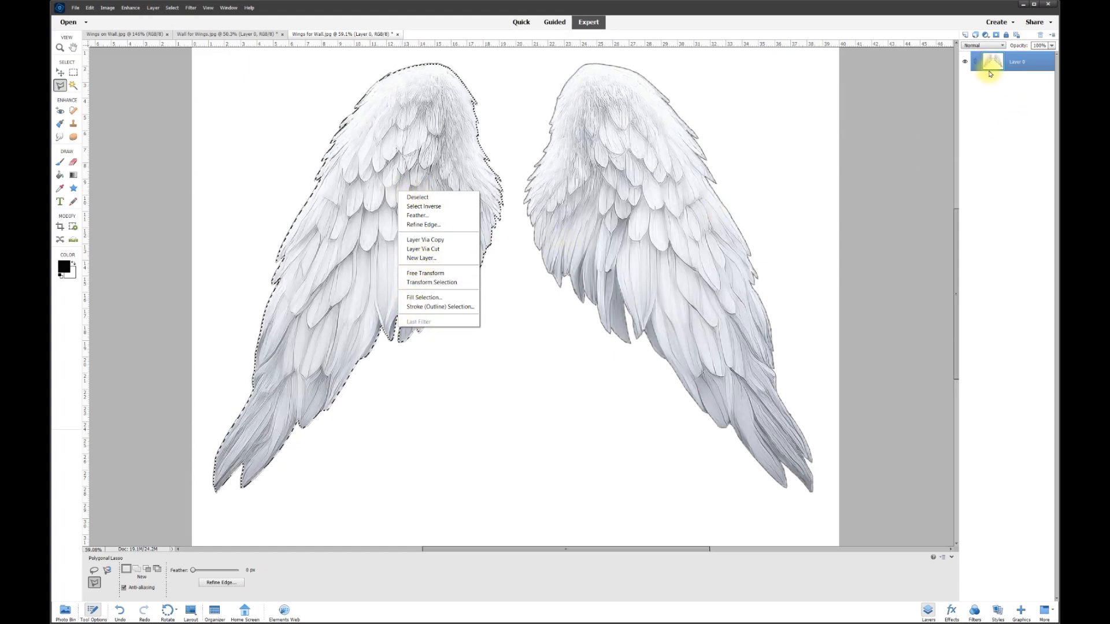
left_click(443, 240)
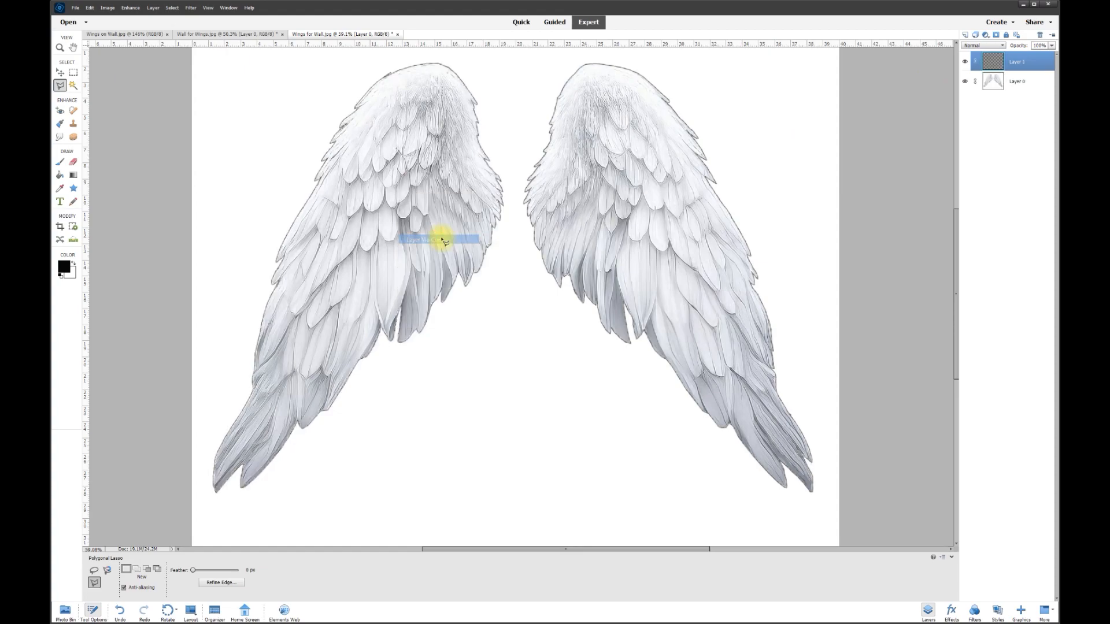
left_click(964, 82)
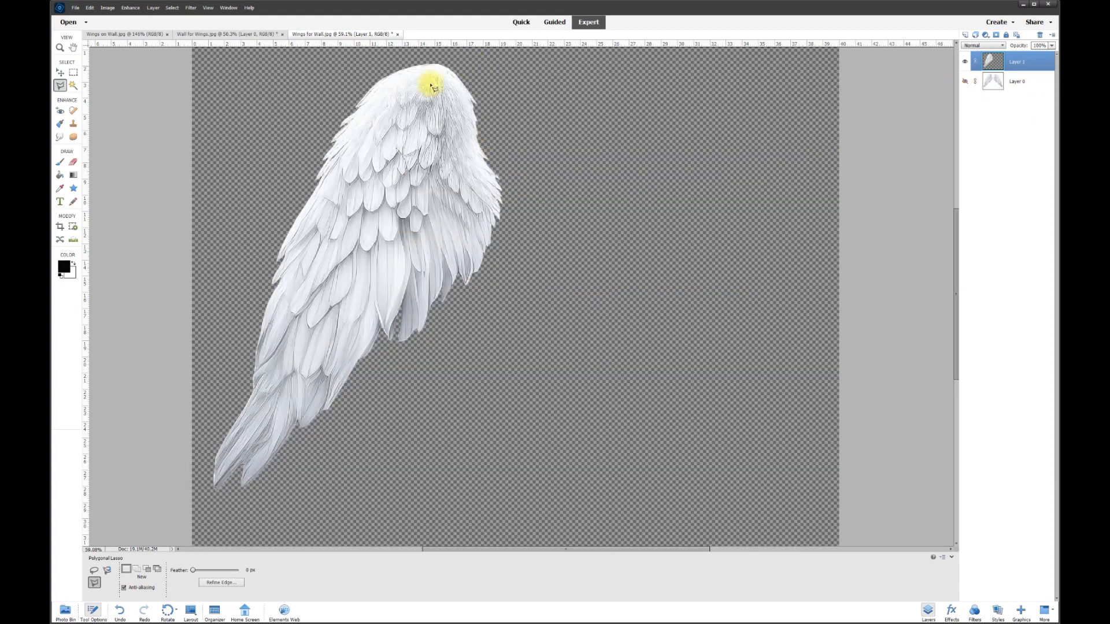
left_click(964, 62)
left_click(964, 62)
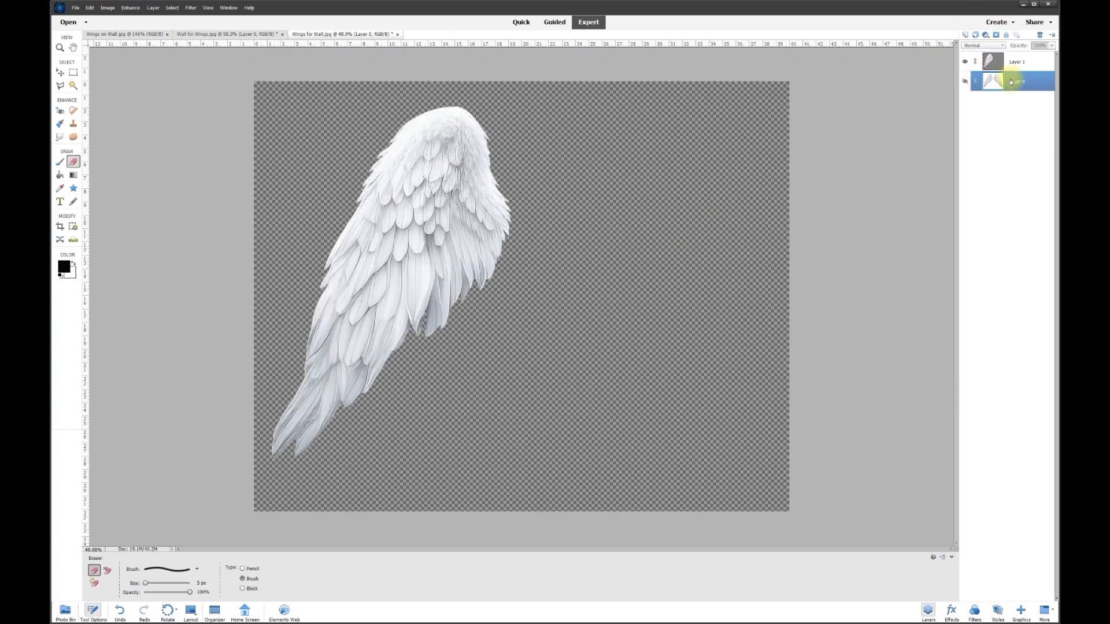
Show the original wings layer again and trace a closed Polygonal Lasso selection around the right wing along its erased outline.
left_click(965, 81)
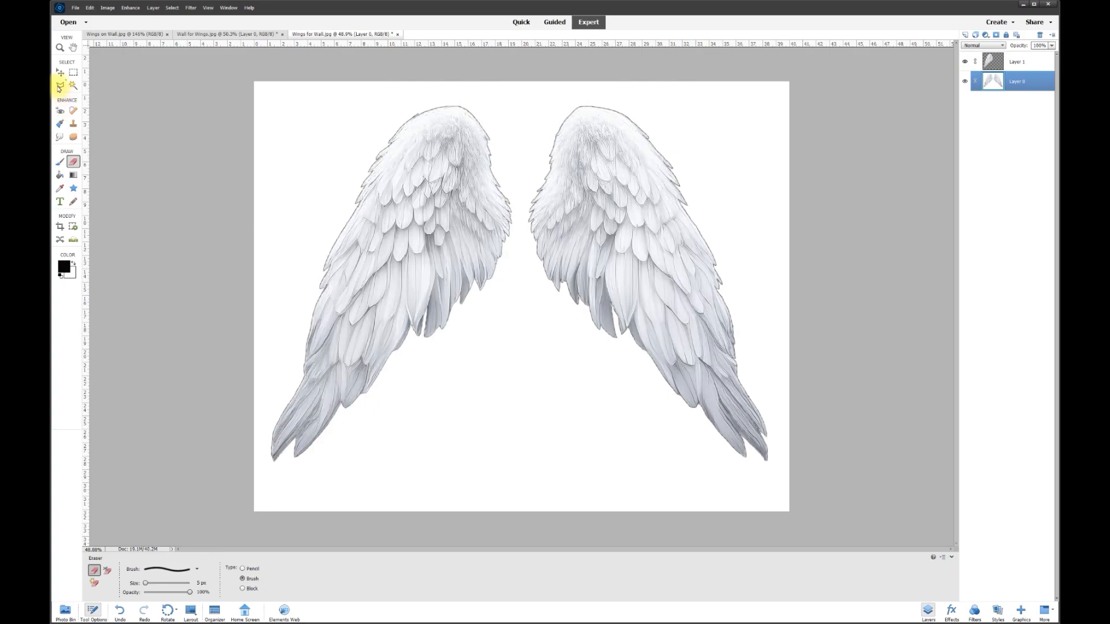
left_click(59, 86)
scroll(661, 276, "up", 7)
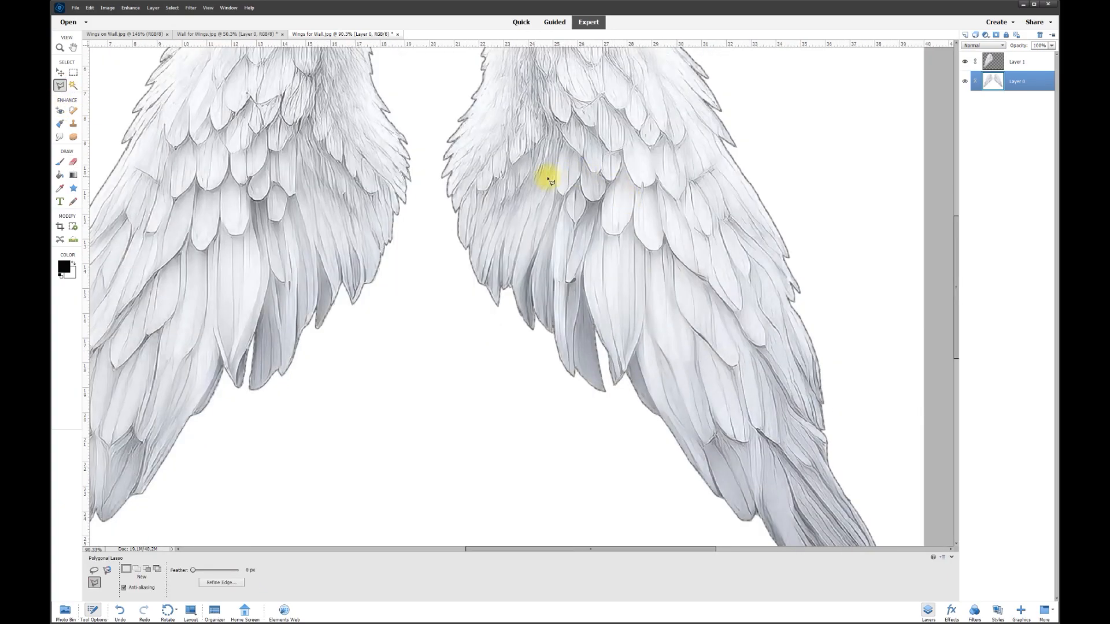
scroll(840, 163, "up", 3)
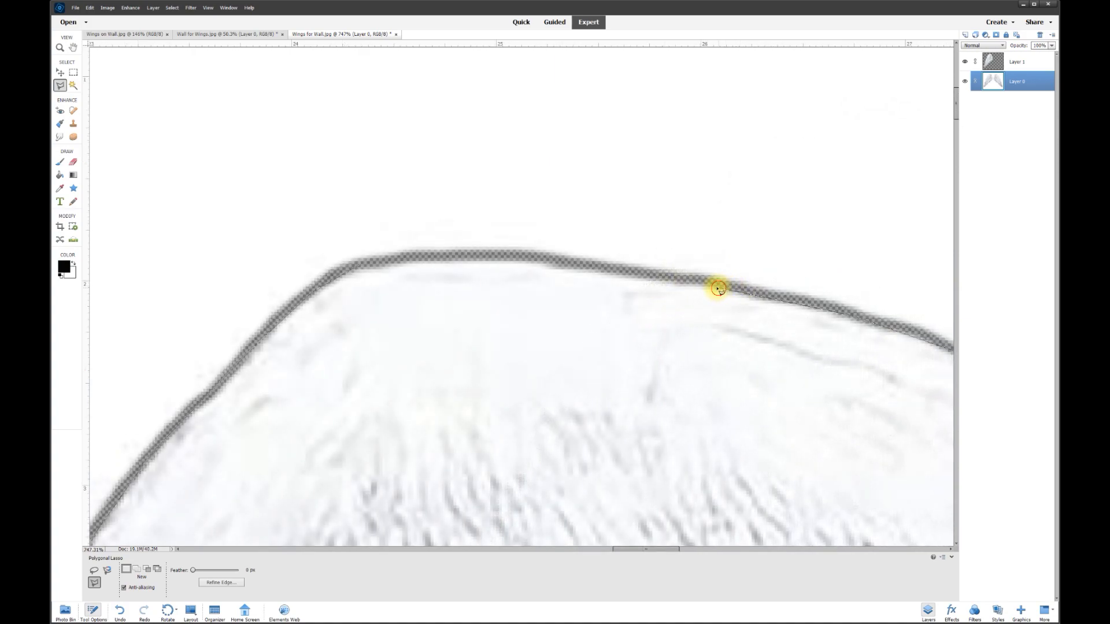
left_click(718, 289)
left_click(514, 261)
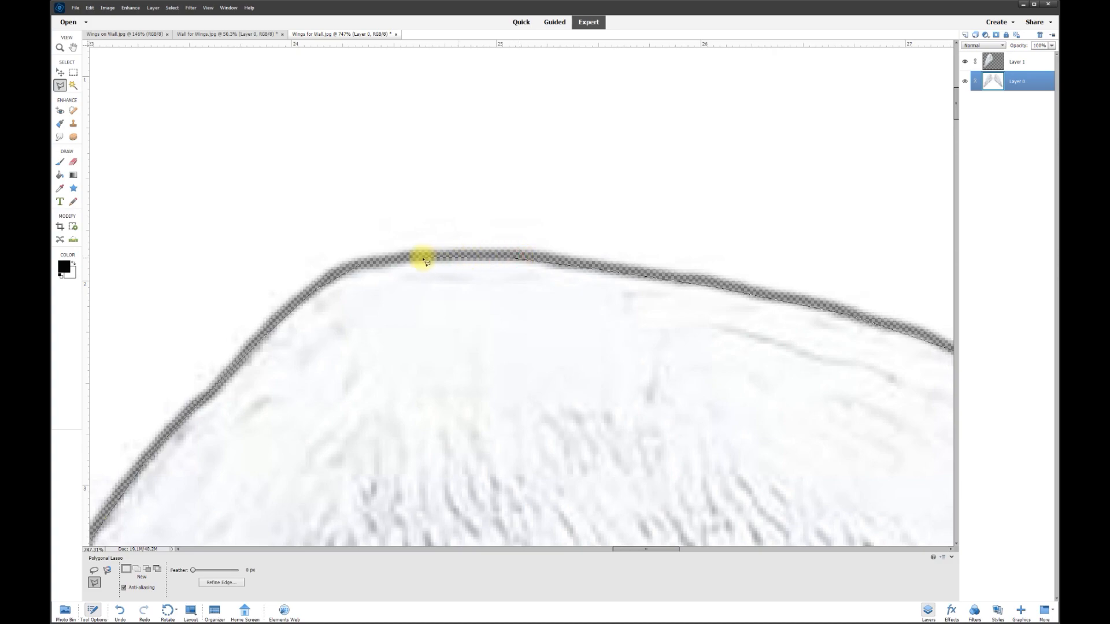
left_click(378, 263)
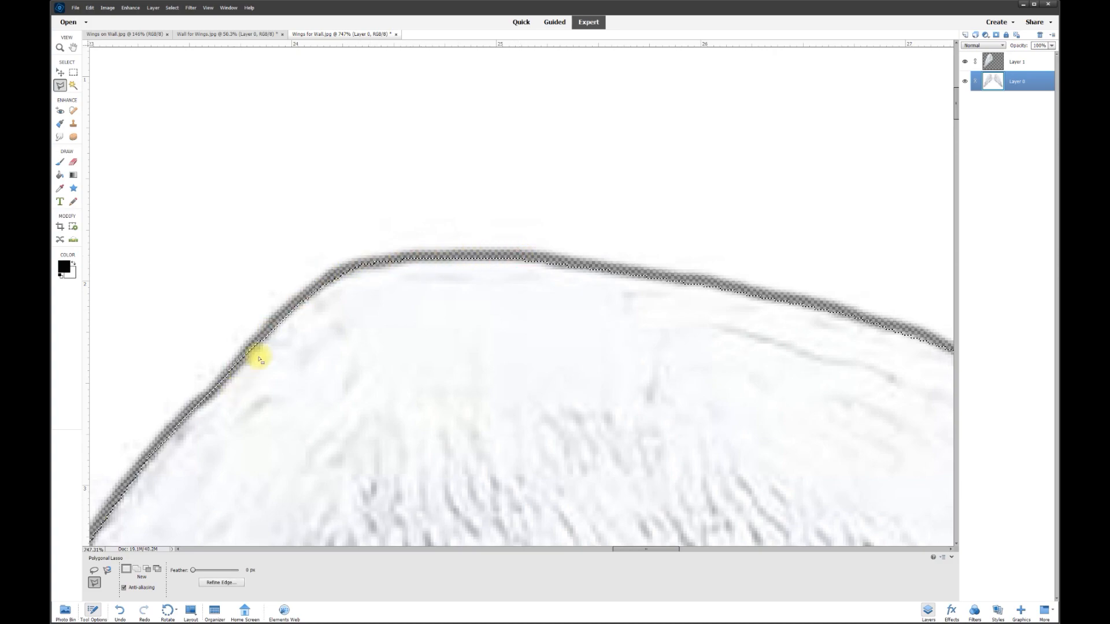
Copy the selected right wing to a new layer and hide the original wings layer.
key("ctrl+0")
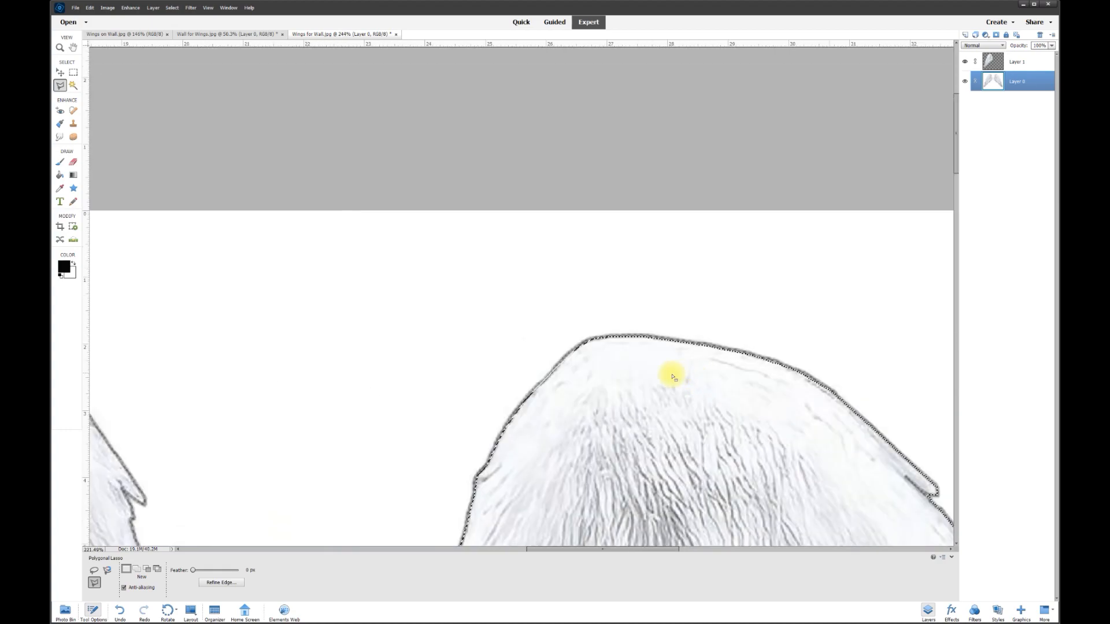
scroll(540, 241, "up", 1)
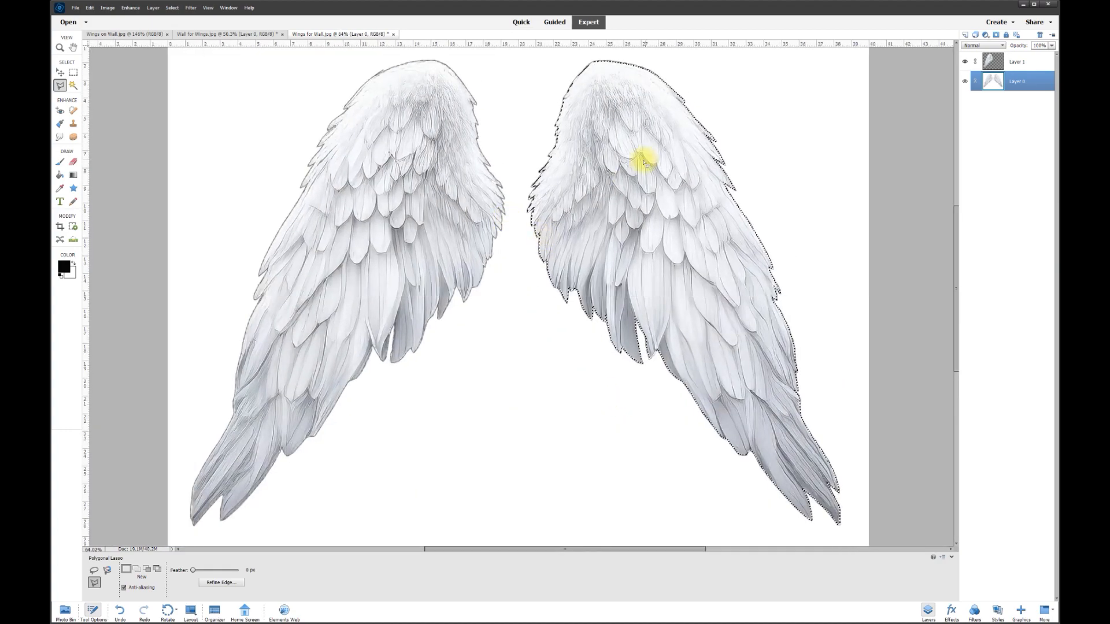
right_click(628, 184)
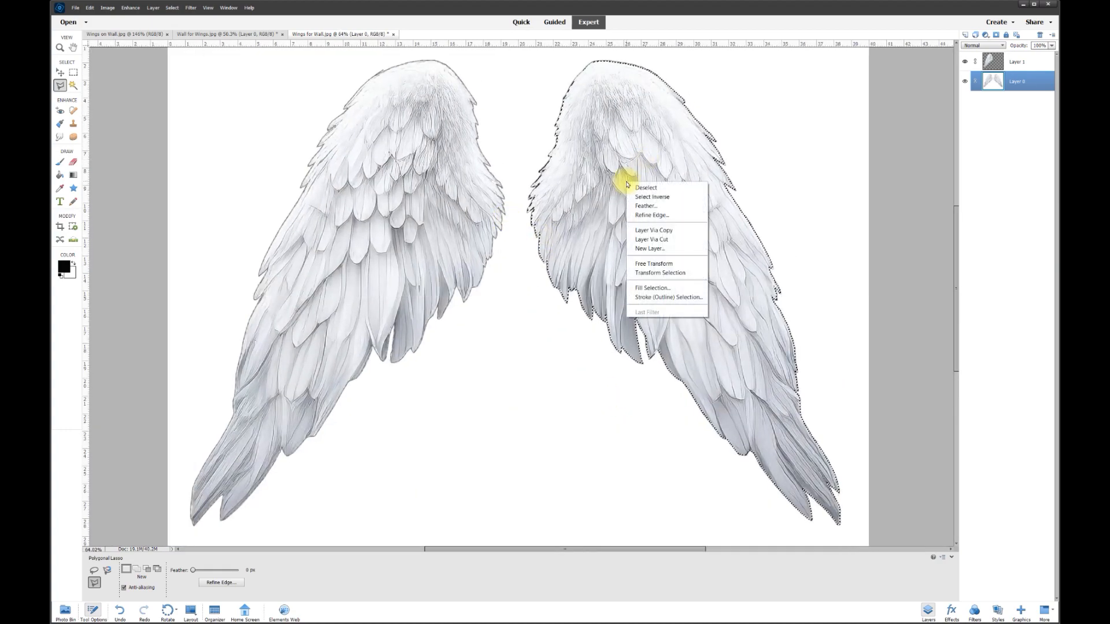
left_click(679, 230)
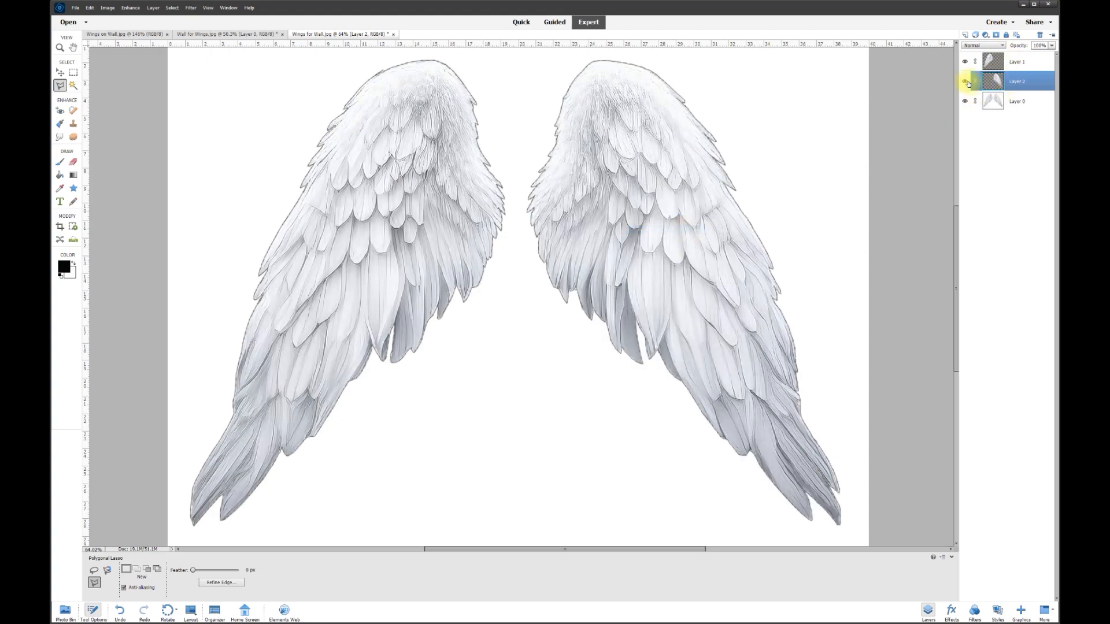
left_click(965, 102)
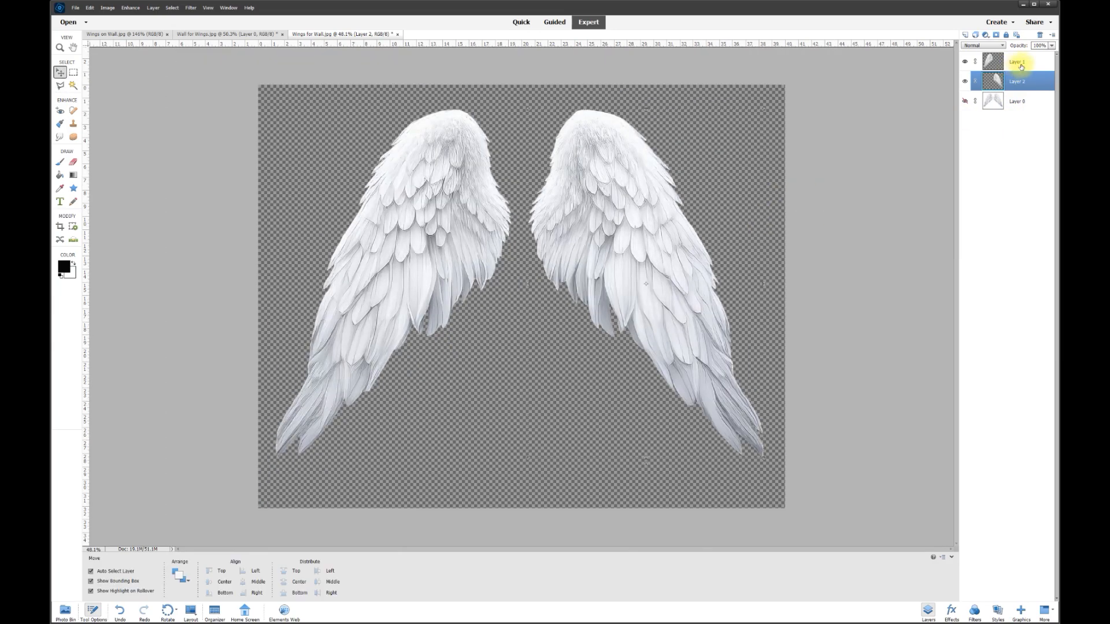
Check each wing layer by toggling its visibility, and merge the left wing's layer down into the right wing's layer.
right_click(1018, 63)
left_click(966, 61)
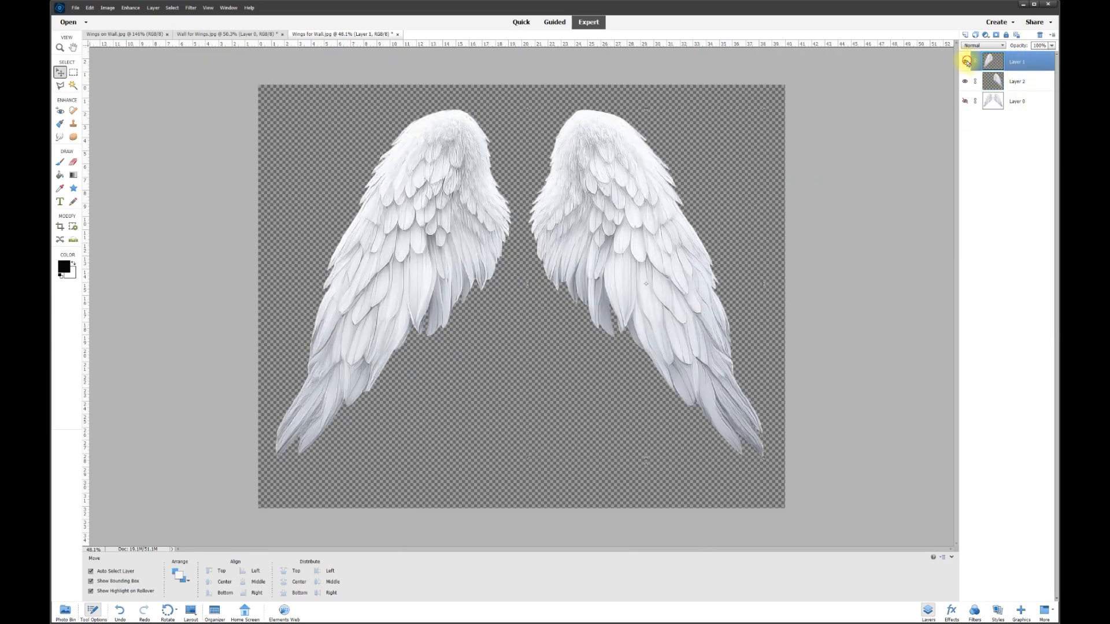
left_click(964, 61)
left_click(965, 61)
left_click(964, 81)
left_click(965, 82)
right_click(1016, 62)
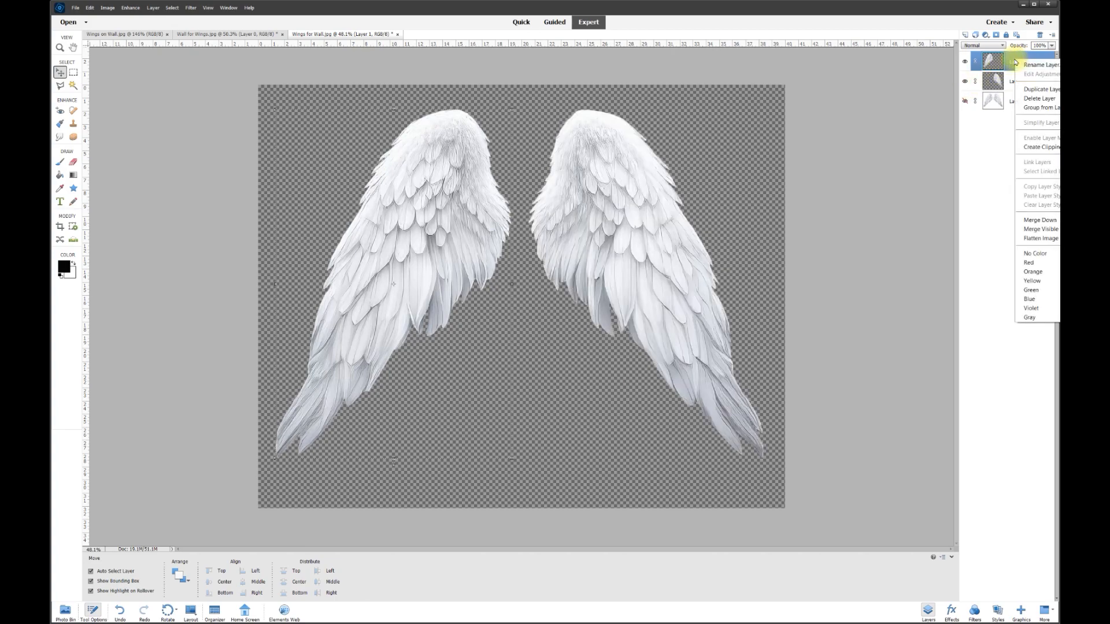
left_click(1034, 220)
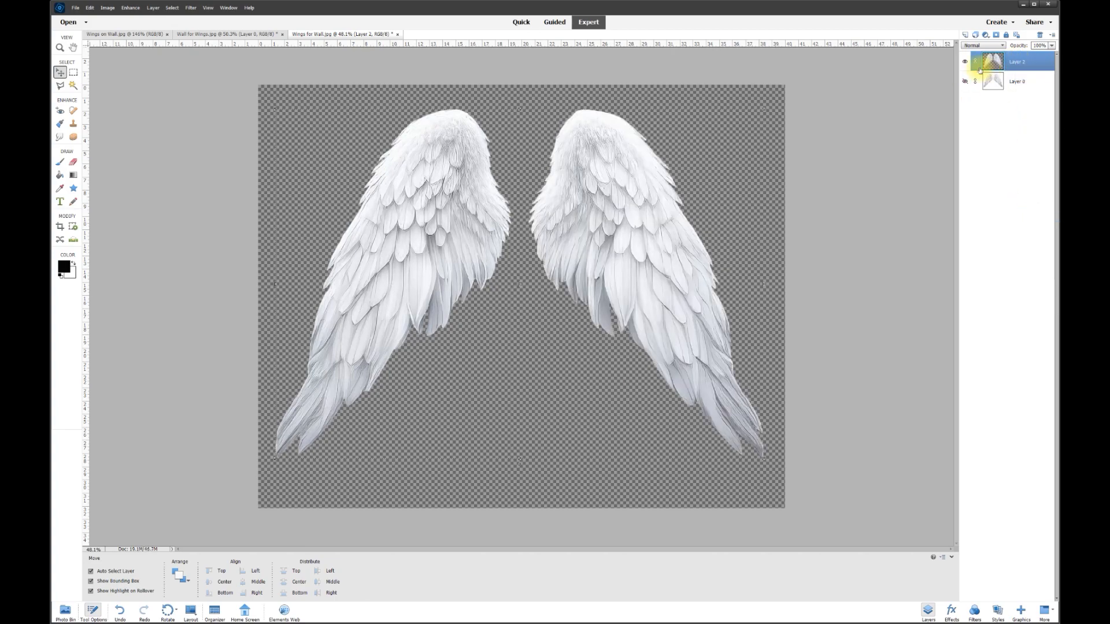
Check the merged wings layer and place the wings over the dark wall in Wall for Wings.jpg.
left_click(965, 62)
left_click(965, 62)
left_click(966, 62)
left_click(966, 62)
left_click_drag(443, 133, 443, 185)
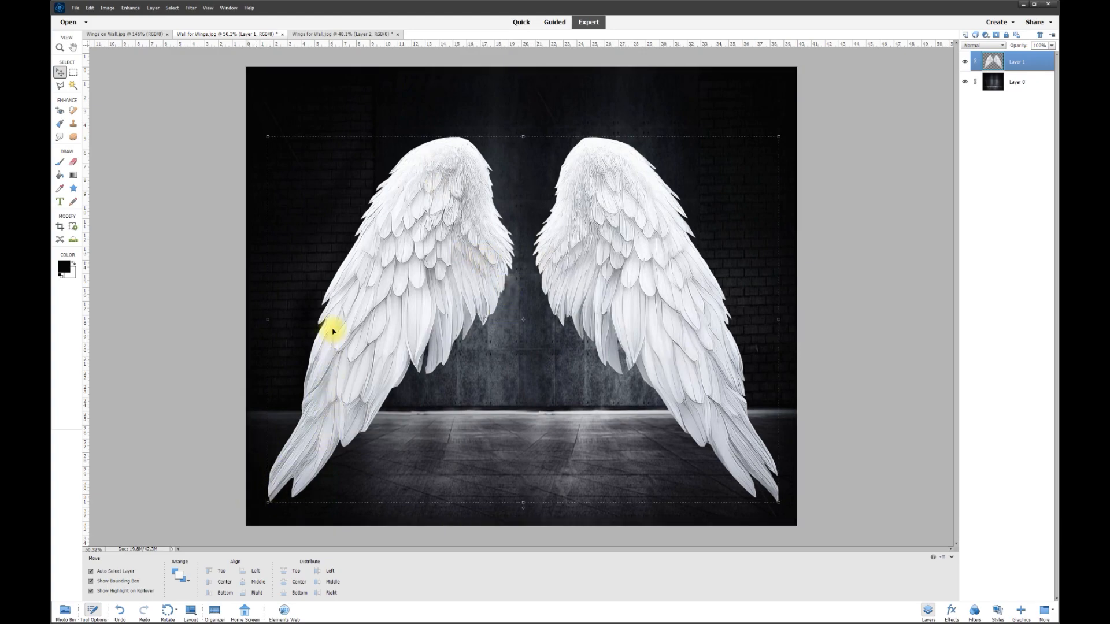
Compare the wings composite in Wall for Wings.jpg with the painted brick wall in Wings on Wall.jpg.
left_click(134, 34)
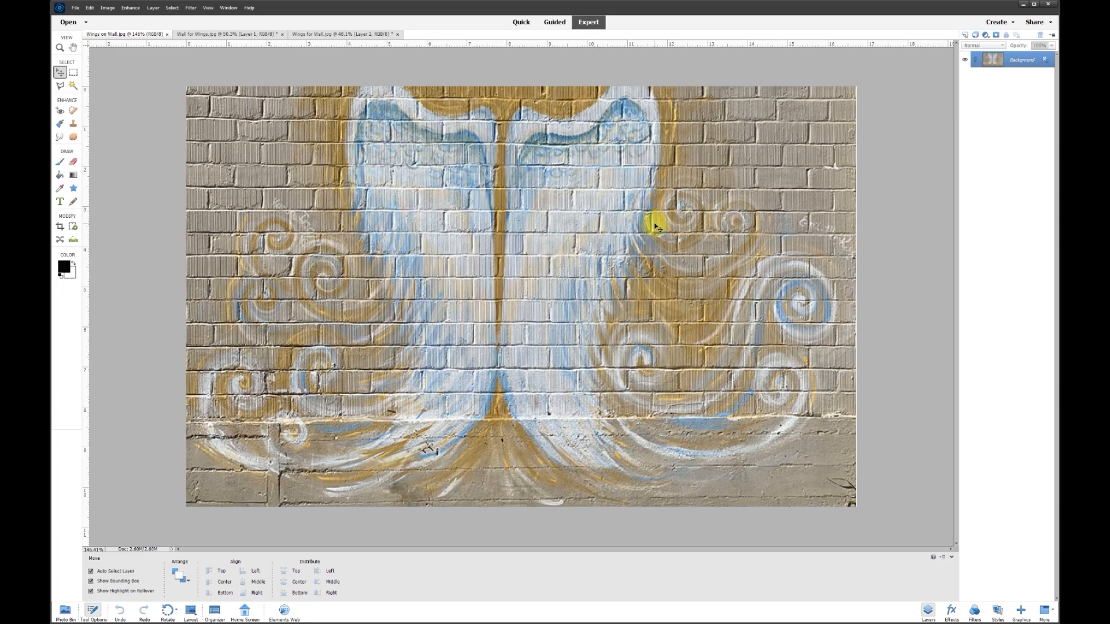
left_click(223, 33)
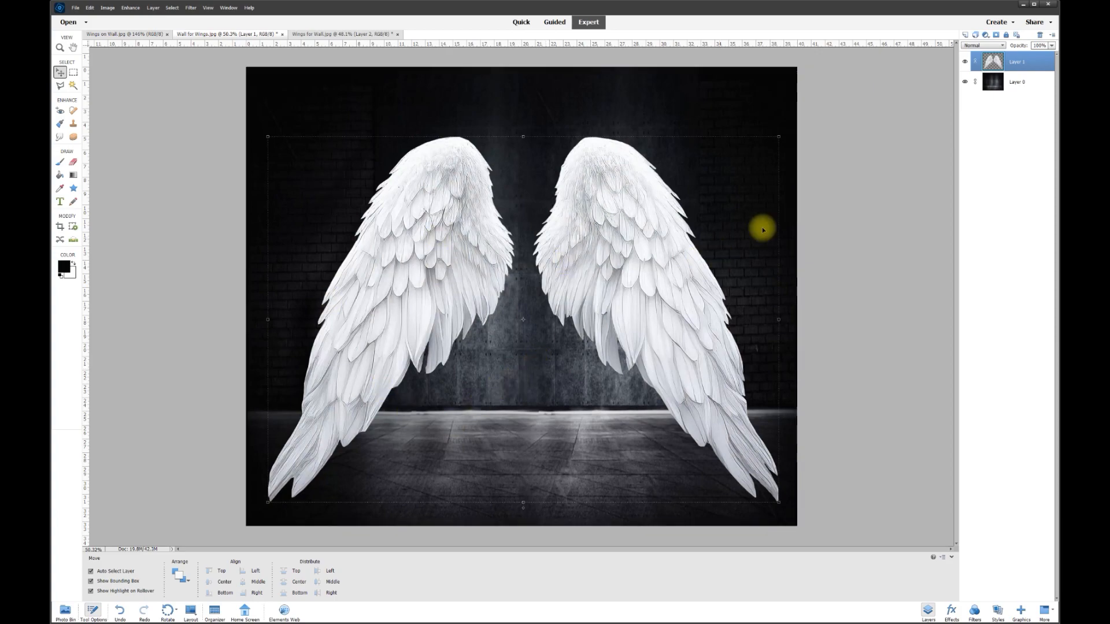
left_click(111, 34)
key("ctrl+Tab")
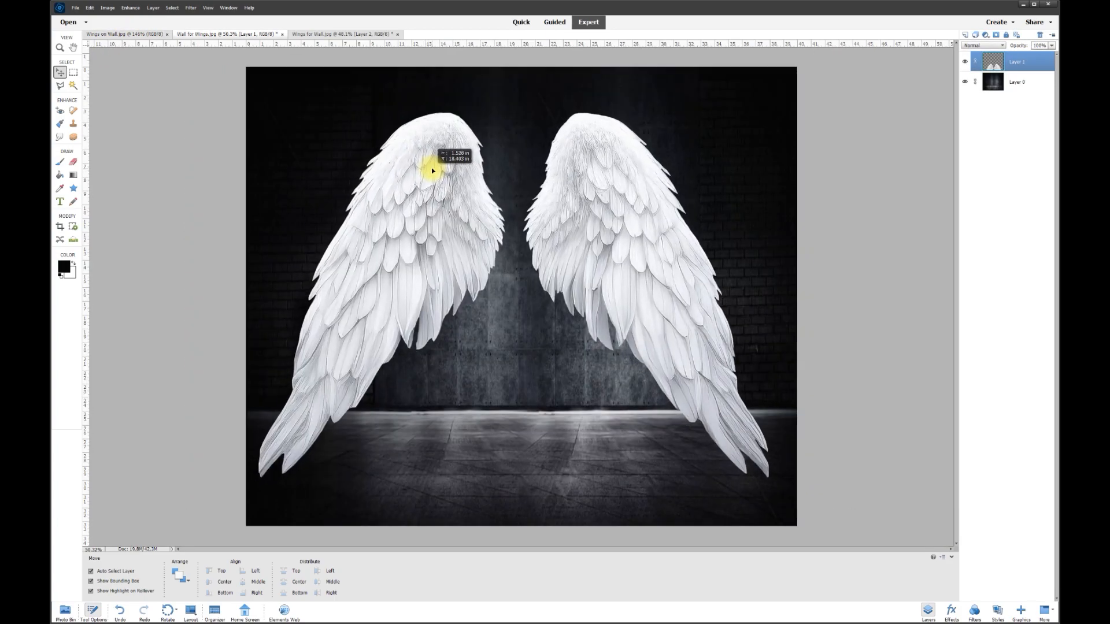
Scale the wings down proportionally and centre them within the middle wall panel, just above the floor line.
left_click(151, 34)
key("ctrl+Tab")
left_click_drag(261, 480, 359, 384)
mouse_move(466, 211)
left_mouse_down()
mouse_move(417, 223)
mouse_move(453, 216)
left_mouse_up()
left_click_drag(756, 116, 692, 146)
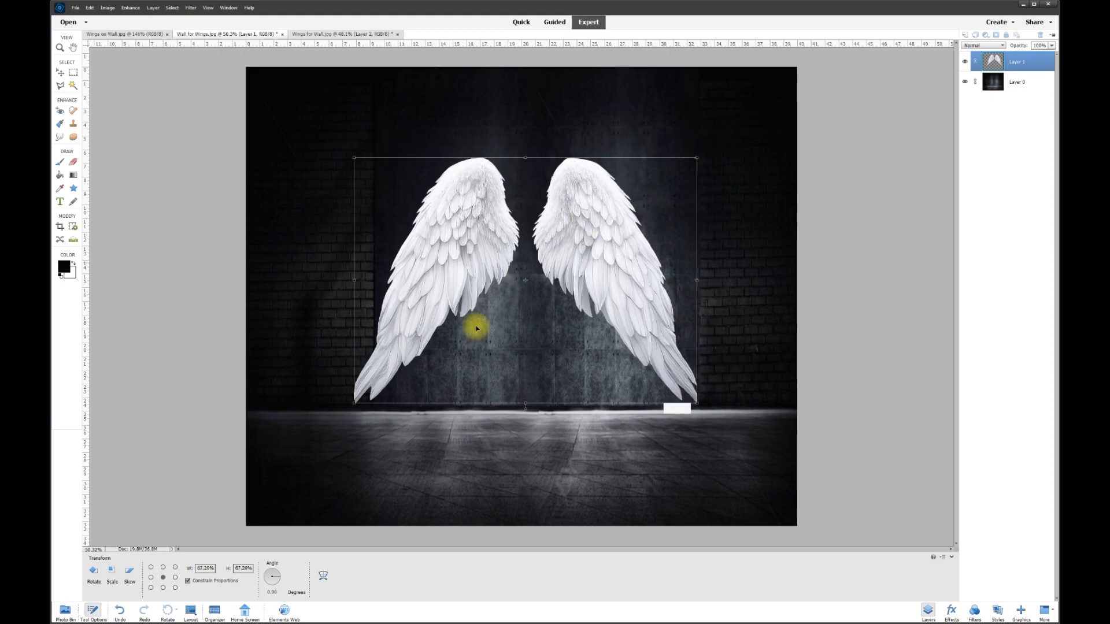
left_click_drag(353, 401, 376, 389)
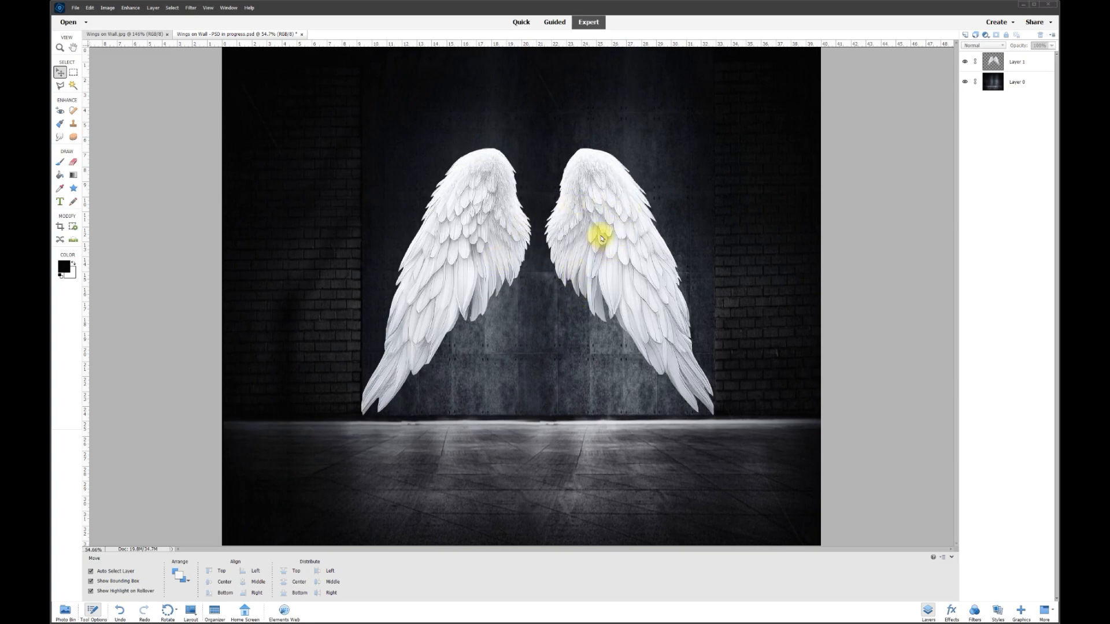
Set the opacity of the wings layer, Layer 1, to 20%.
left_click(1016, 67)
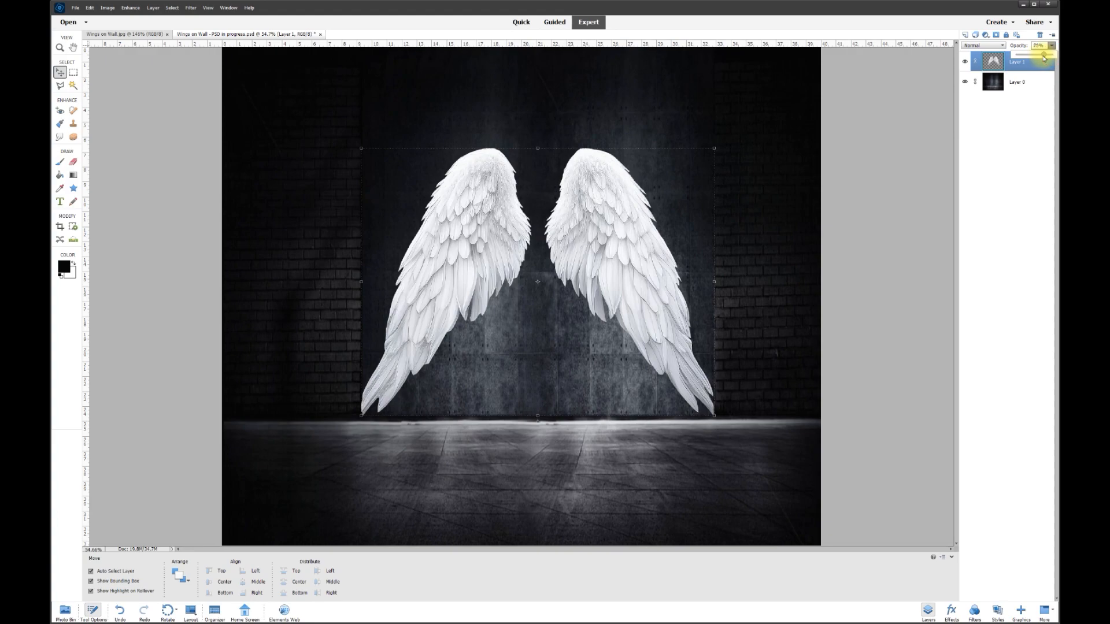
left_click_drag(1033, 58, 1032, 55)
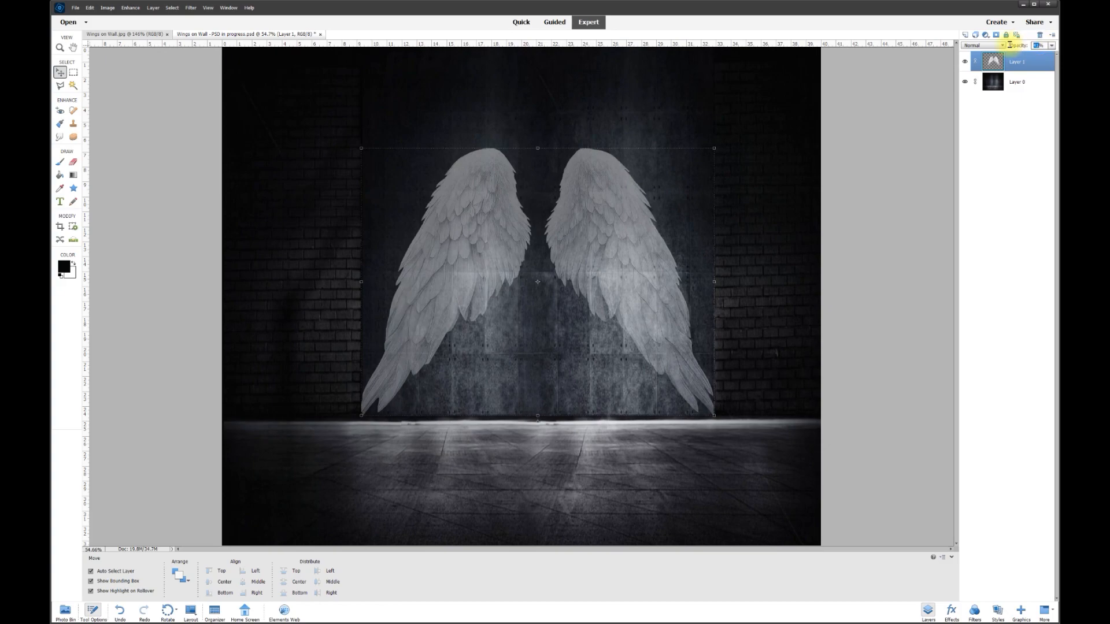
type("20")
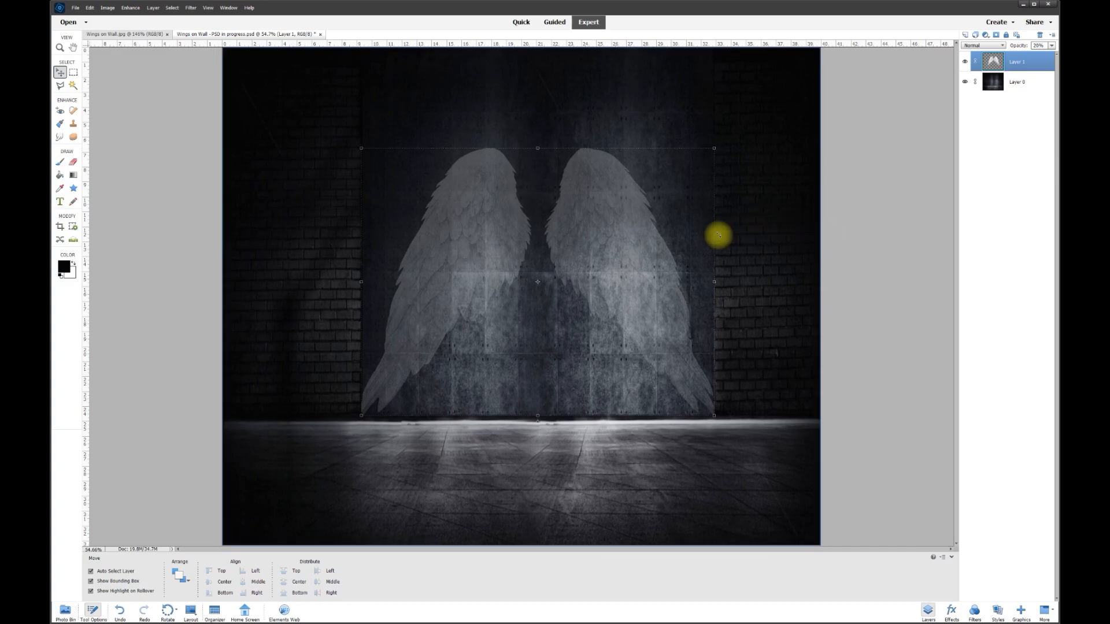
left_click(735, 222)
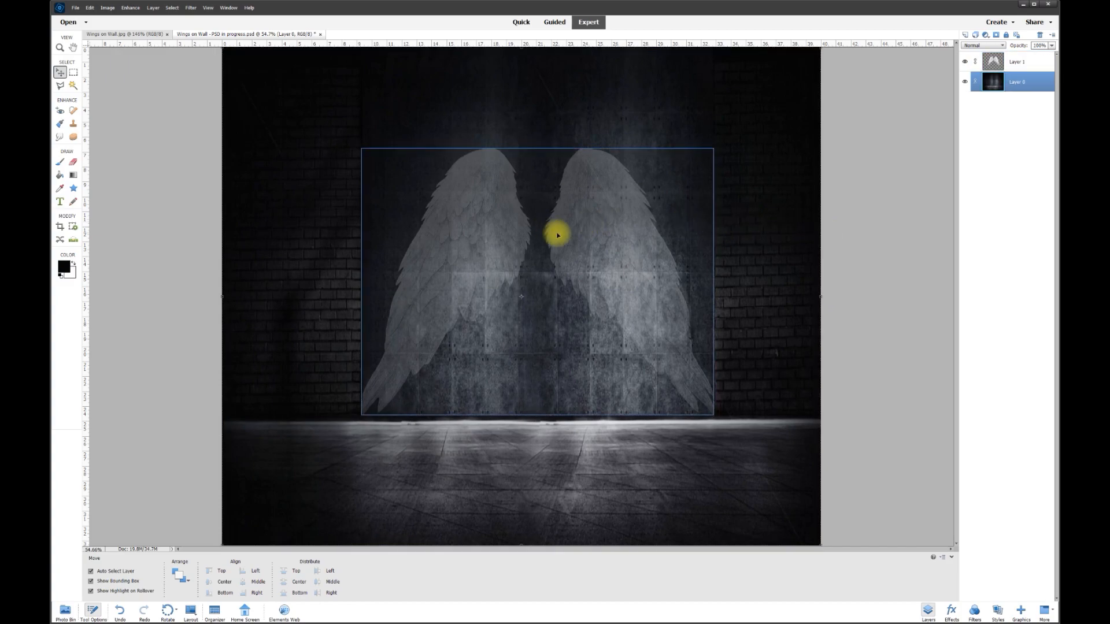
Duplicate the semi-transparent wings layer, Layer 1, within Wings on Wall - PSD in progress.psd.
left_click(558, 236)
right_click(1018, 65)
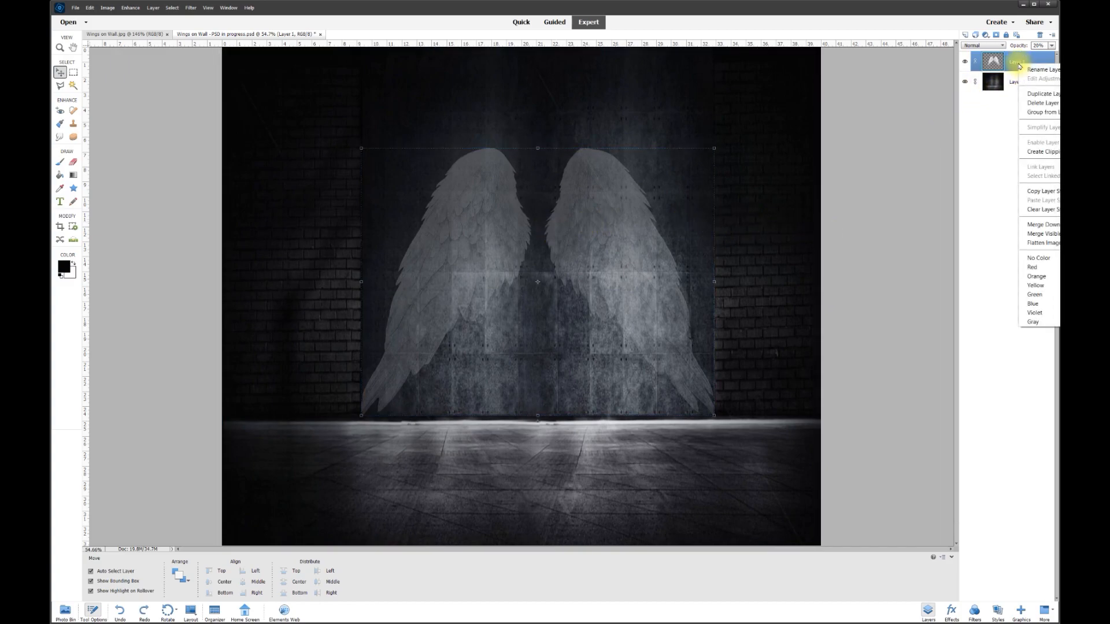
left_click(1043, 94)
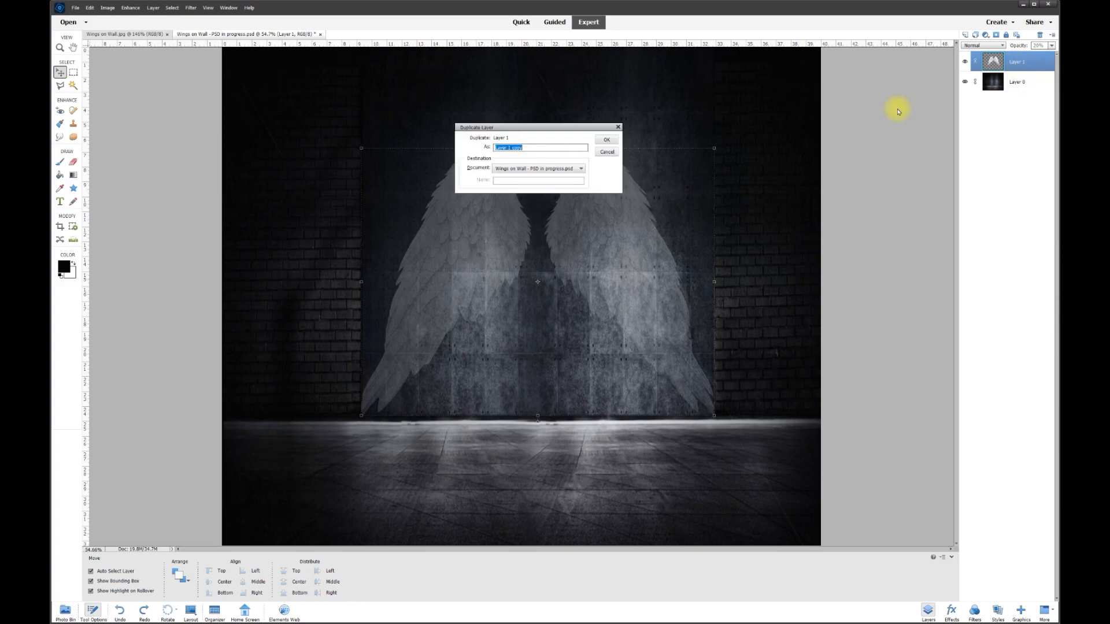
left_click(608, 139)
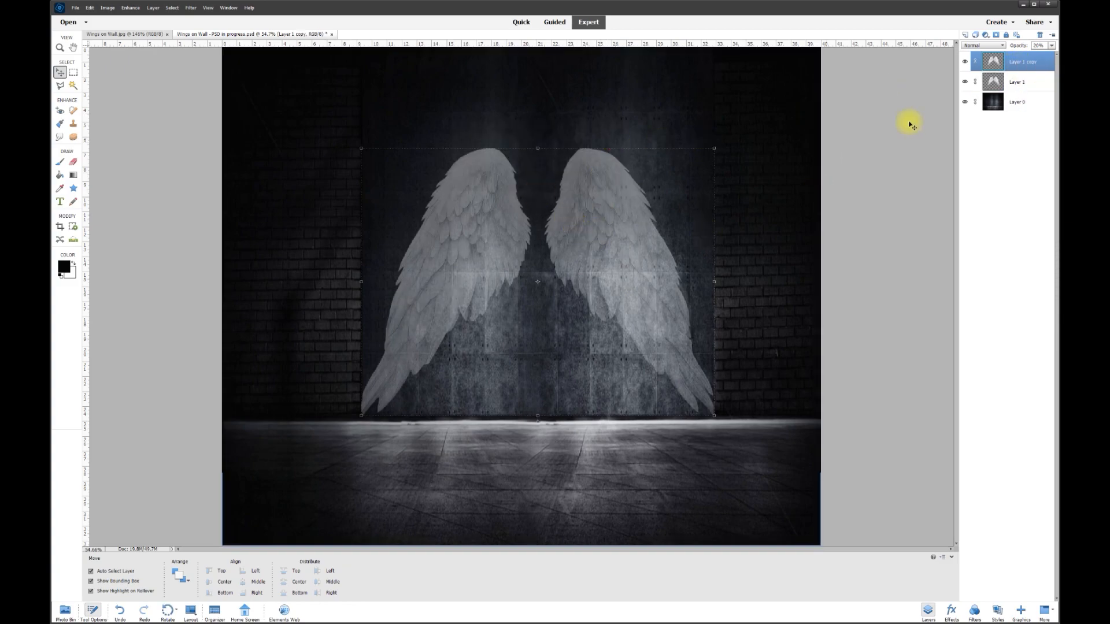
Erase thin straight lines across both wings on Layer 1 copy along the wall's horizontal and vertical panel seams with a 15 px eraser brush.
scroll(561, 148, "up", 2)
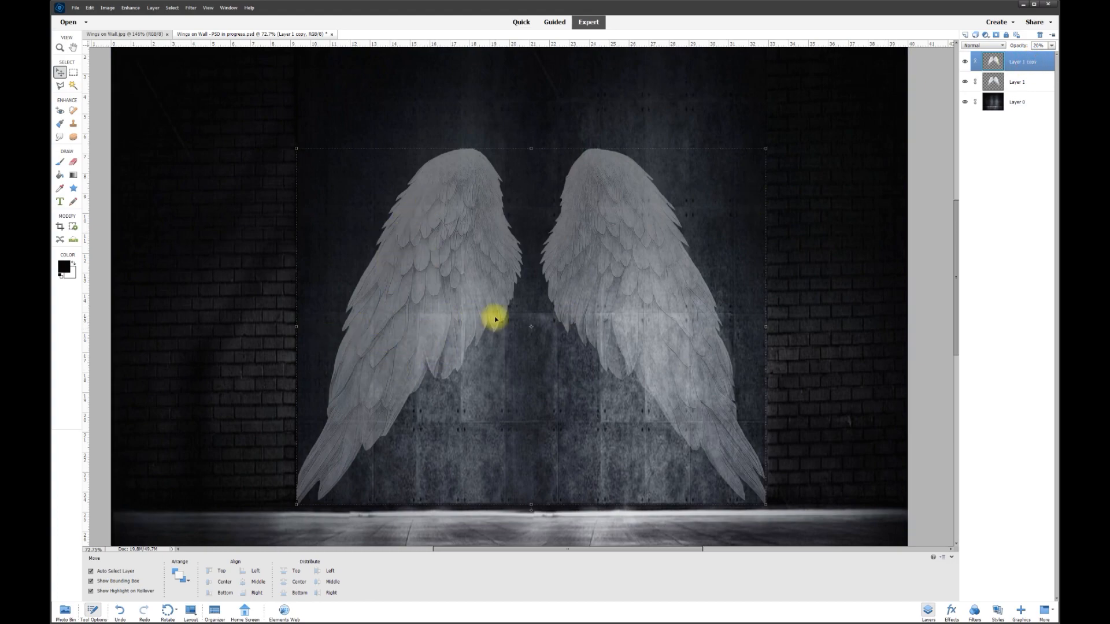
left_click(74, 162)
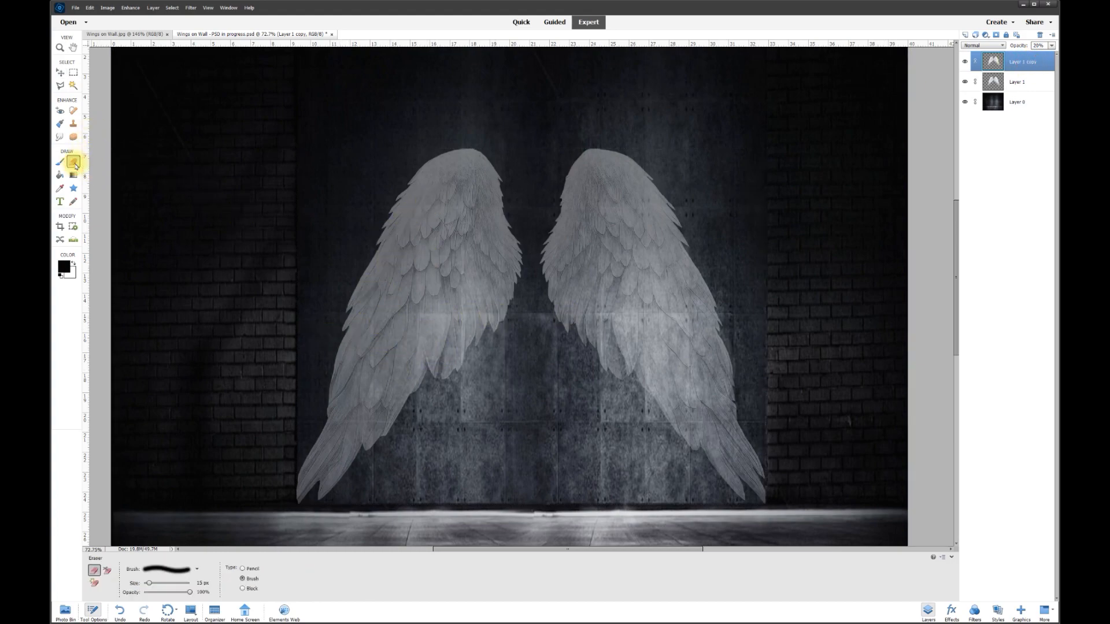
left_click(202, 583)
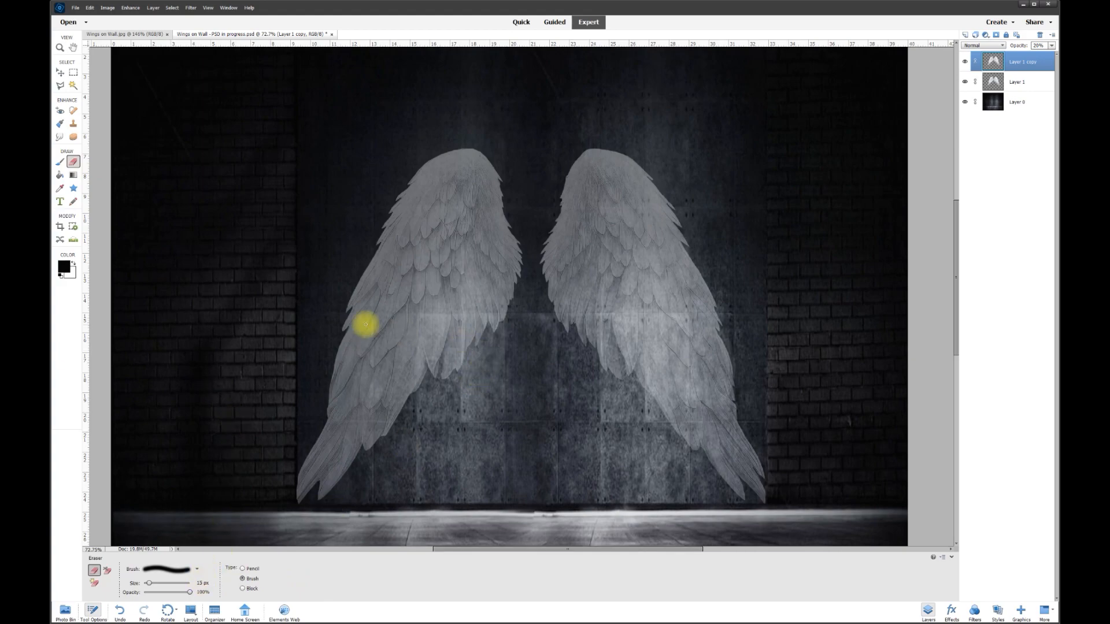
scroll(347, 317, "up", 1)
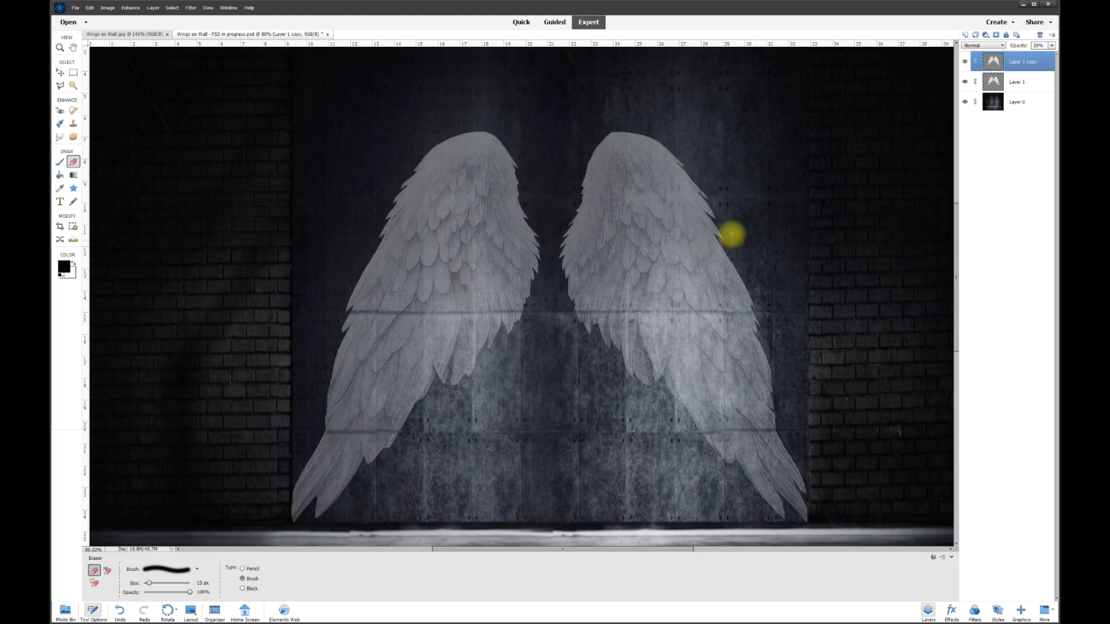
left_click_drag(702, 197, 393, 192)
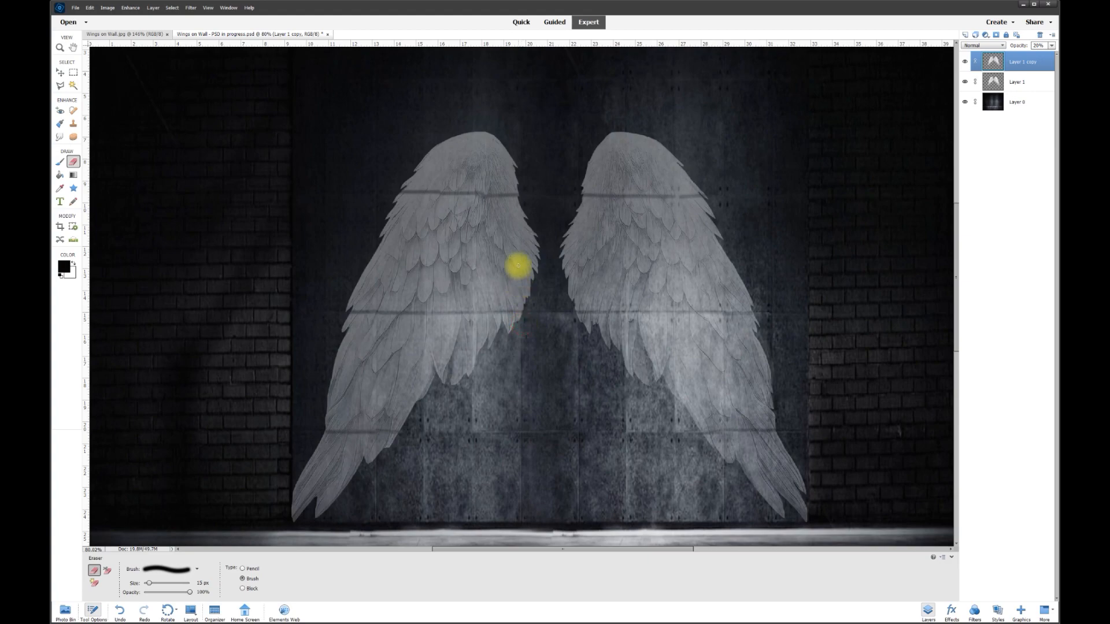
left_click_drag(477, 312, 479, 133)
left_click_drag(422, 191, 421, 162)
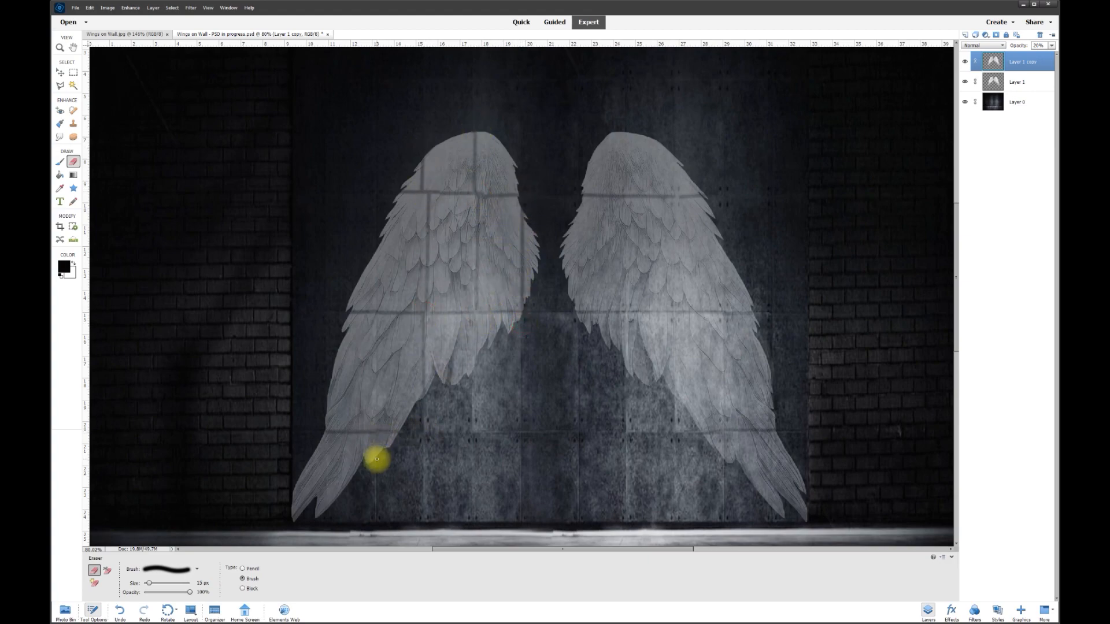
left_click_drag(626, 133, 626, 312)
left_click_drag(677, 424, 676, 151)
left_click_drag(724, 252, 724, 428)
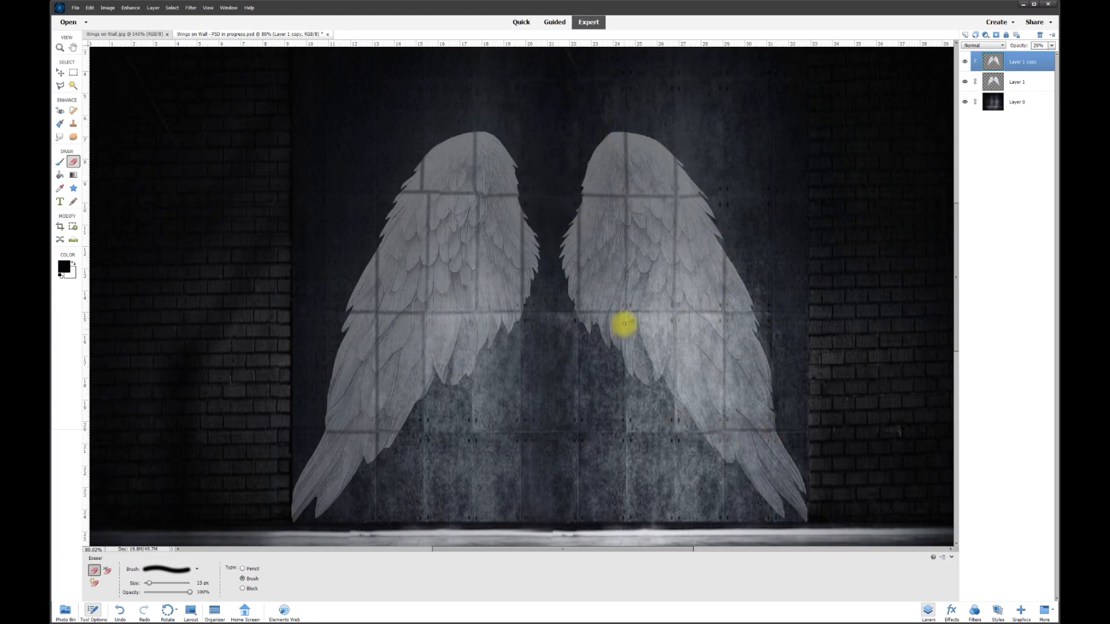
Reduce the opacity of the duplicated wings layer, Layer 1 copy, to 15%.
scroll(641, 322, "down", 2)
left_click(1026, 63)
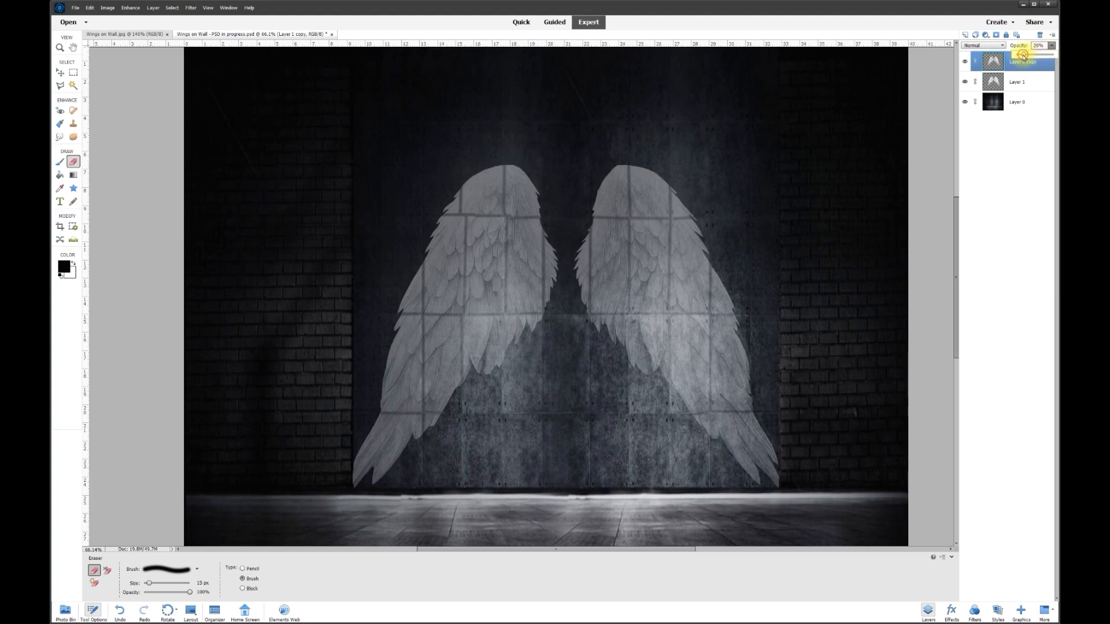
left_click_drag(1029, 56, 1026, 56)
left_click_drag(1022, 56, 1019, 56)
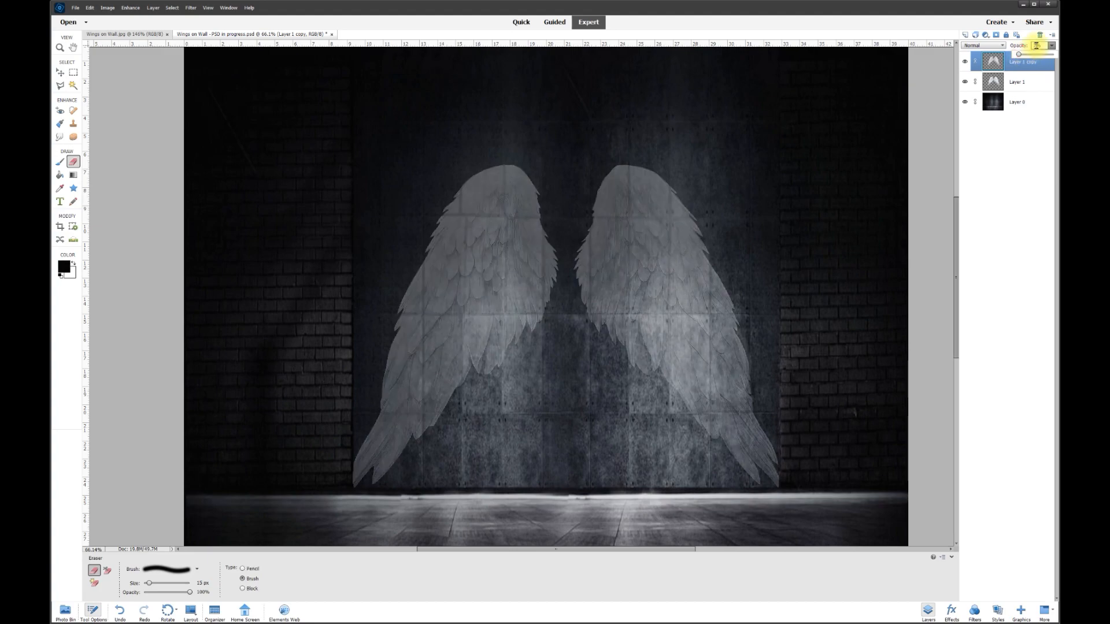
type("10")
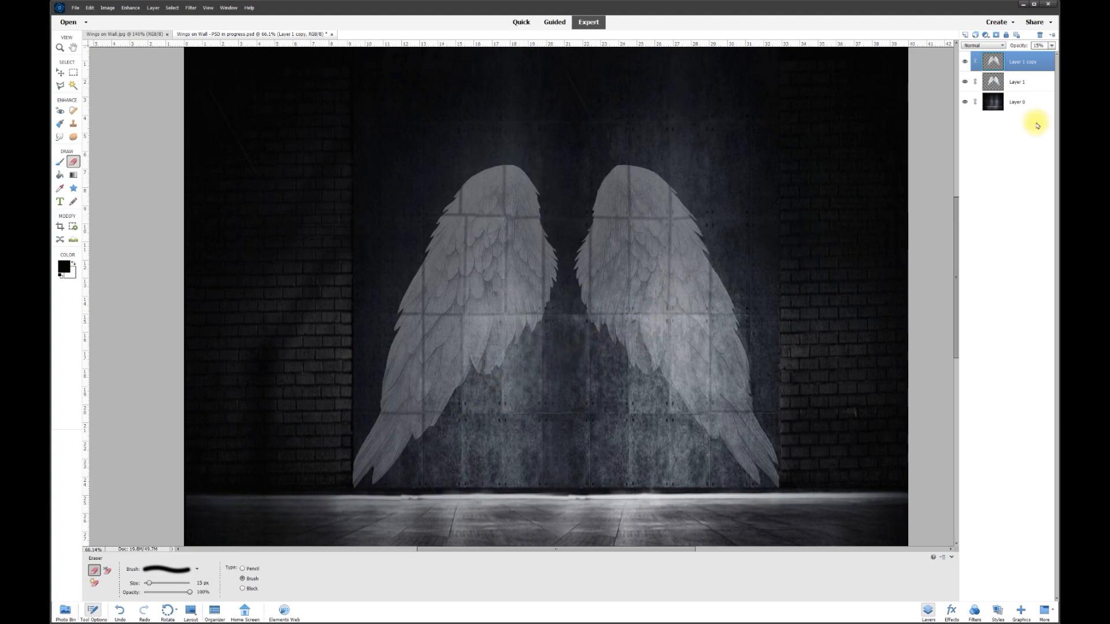
Duplicate the wall layer, Layer 0, and move the copy above both wings layers.
left_click(1018, 103)
right_click(1019, 104)
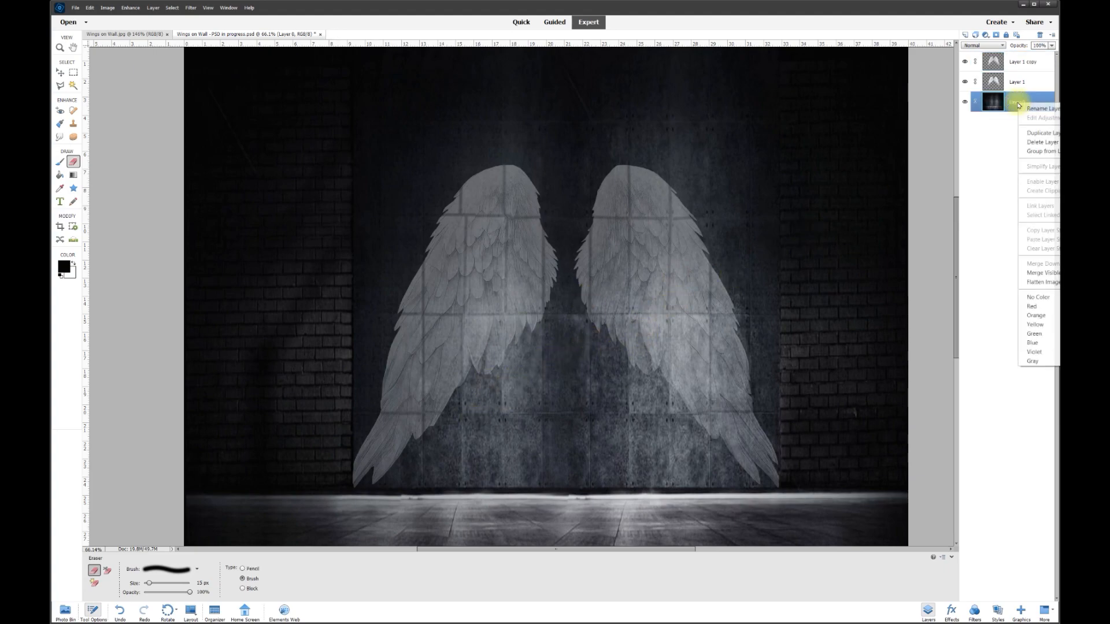
left_click(1044, 134)
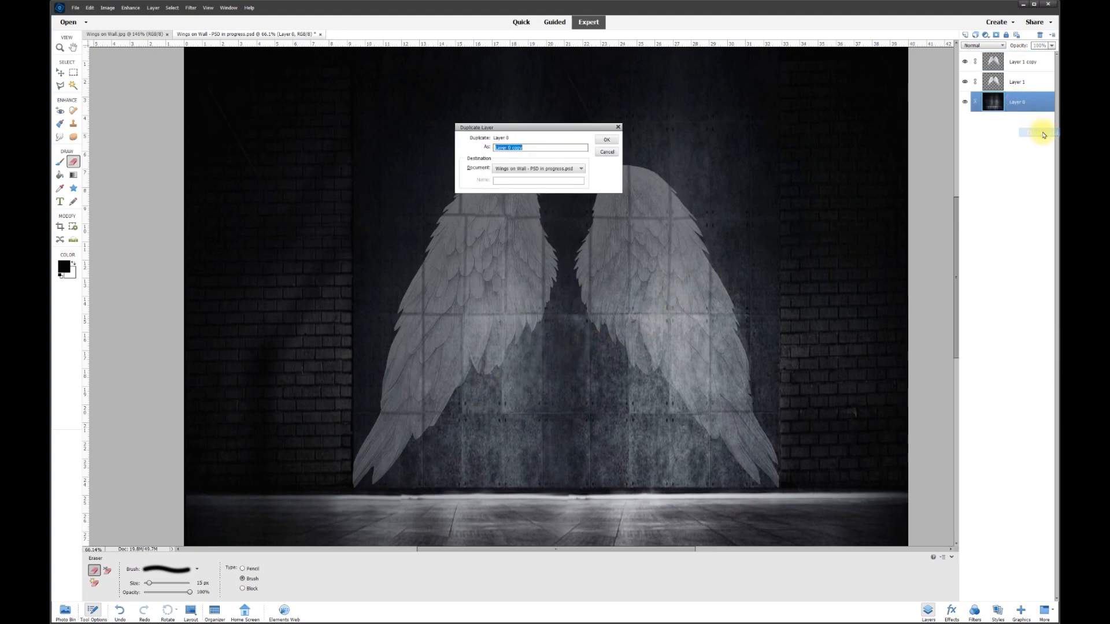
left_click(605, 140)
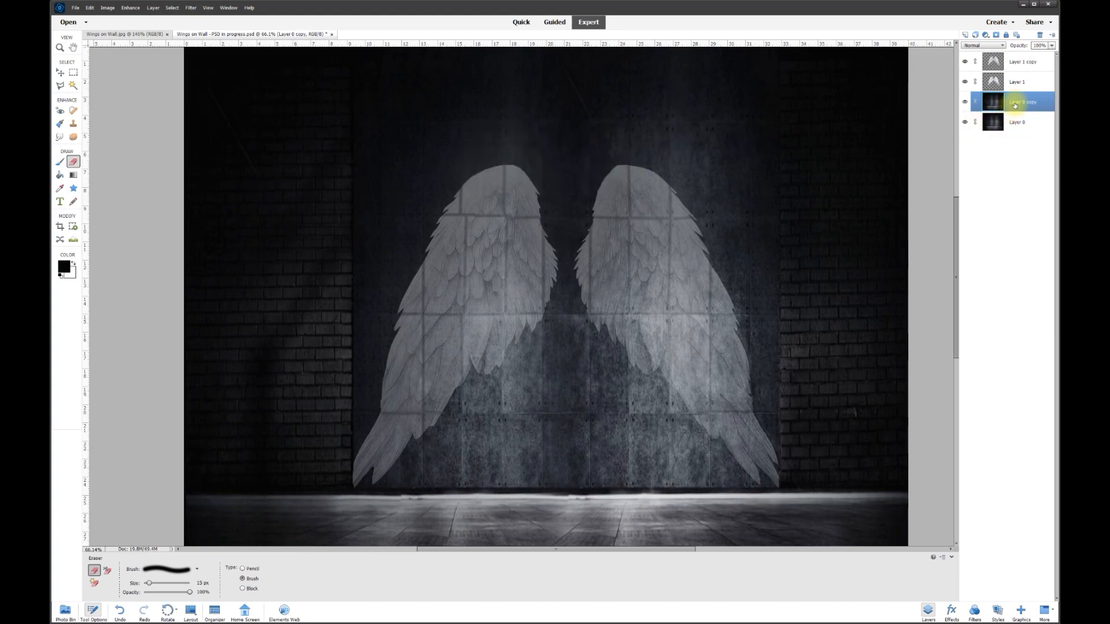
left_click_drag(1006, 103, 1016, 56)
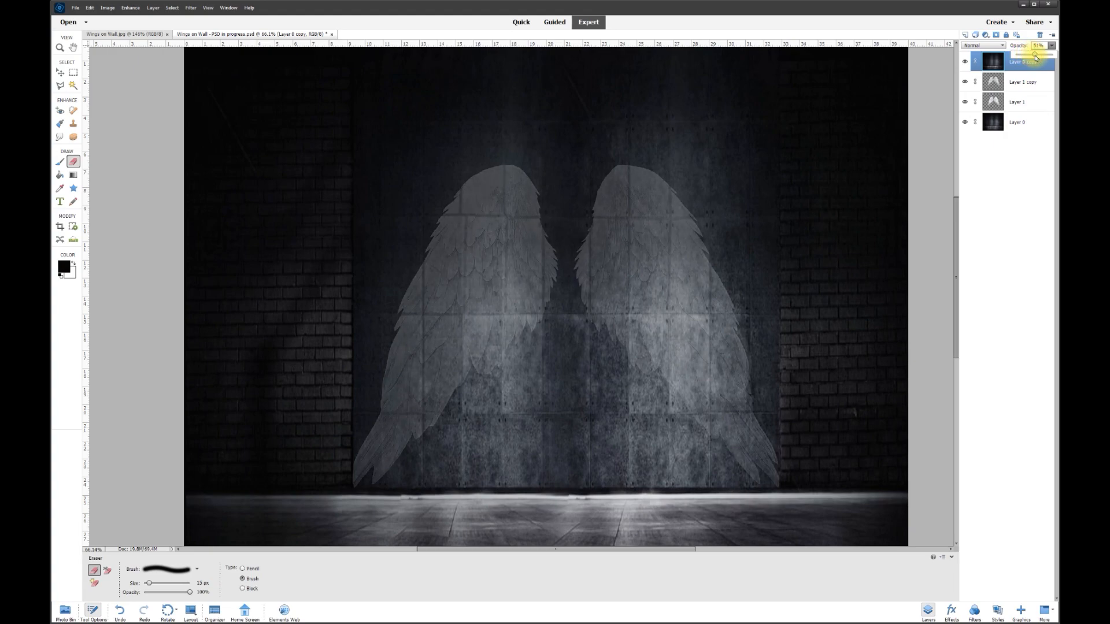
Lower the opacity of the wall copy above the wings to 25%.
left_click_drag(1035, 56, 1025, 57)
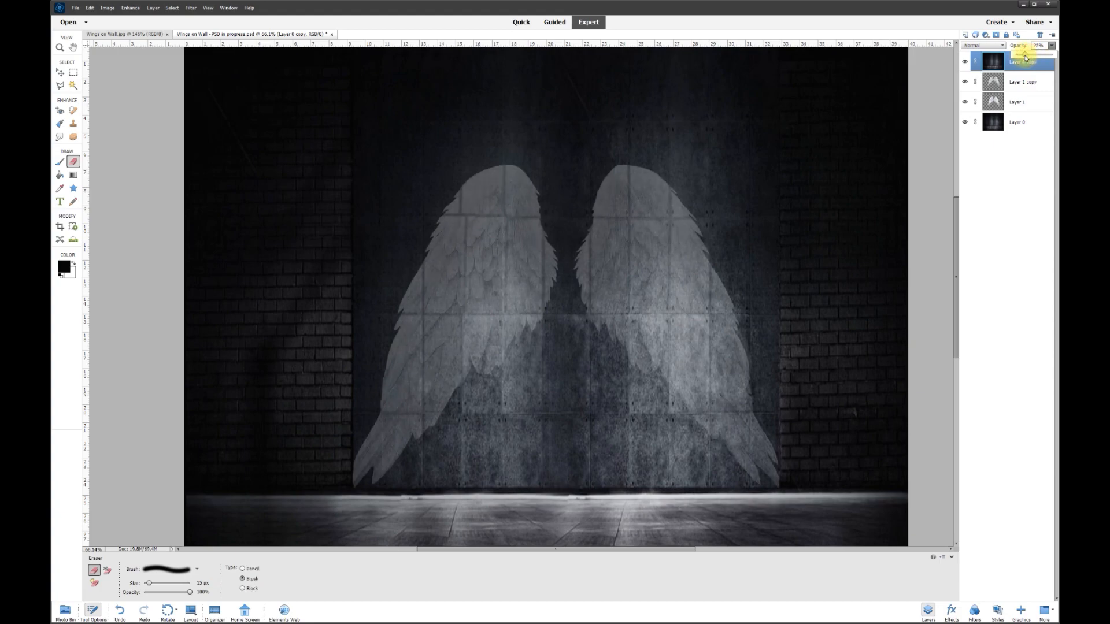
left_click_drag(1029, 55, 1025, 55)
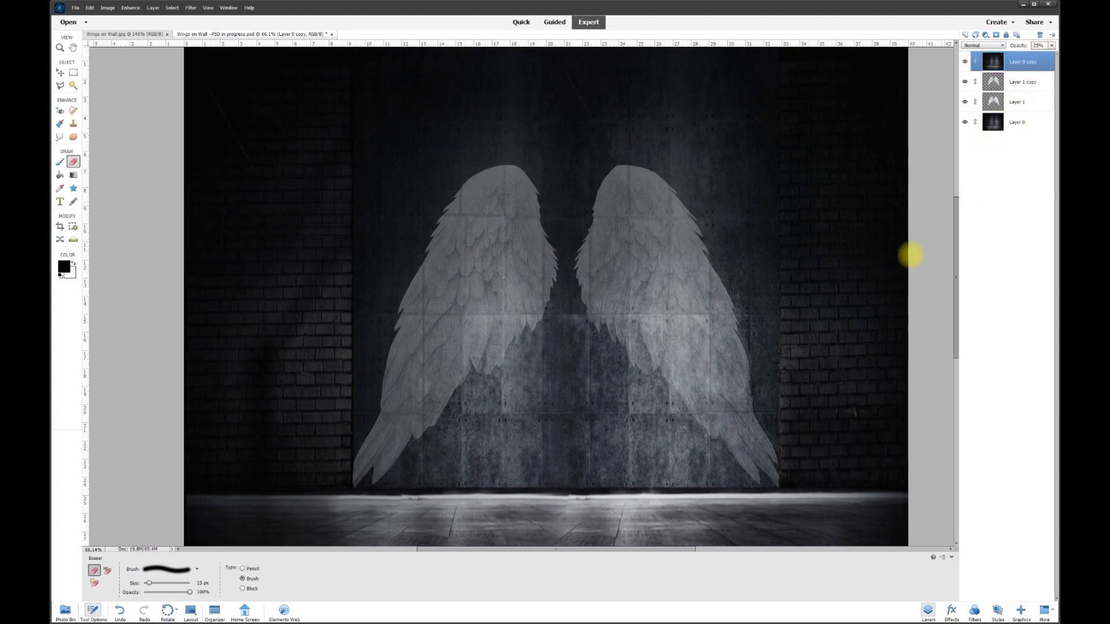
key("v")
key("ctrl+0")
scroll(642, 345, "down", 1)
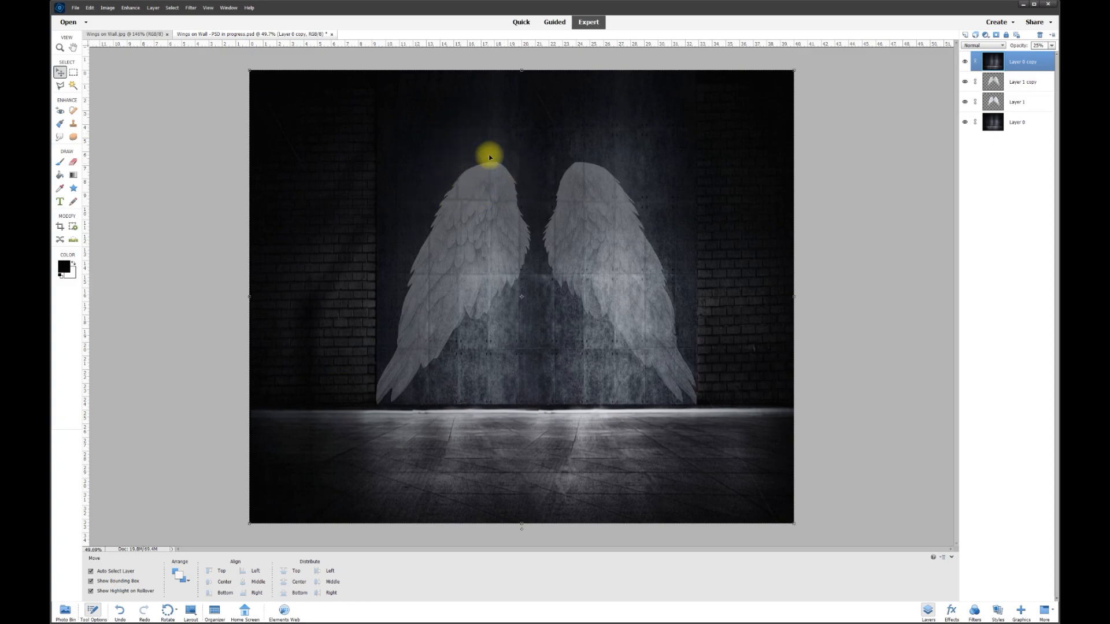
Add a new blank layer above the wall copy and keep black as the foreground color.
left_click(963, 36)
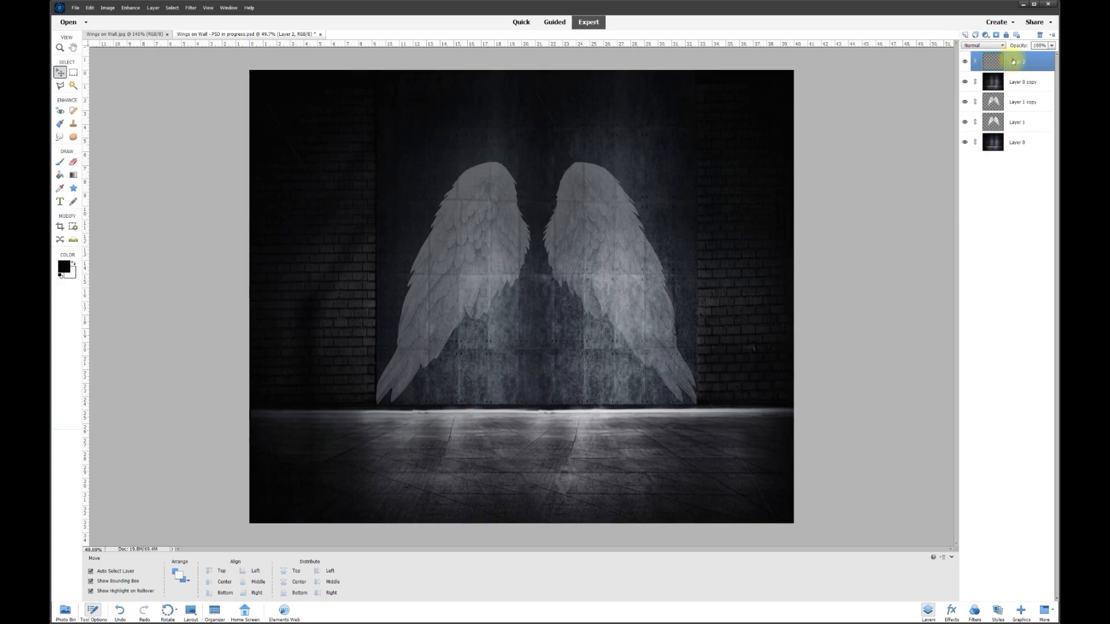
left_click(60, 191)
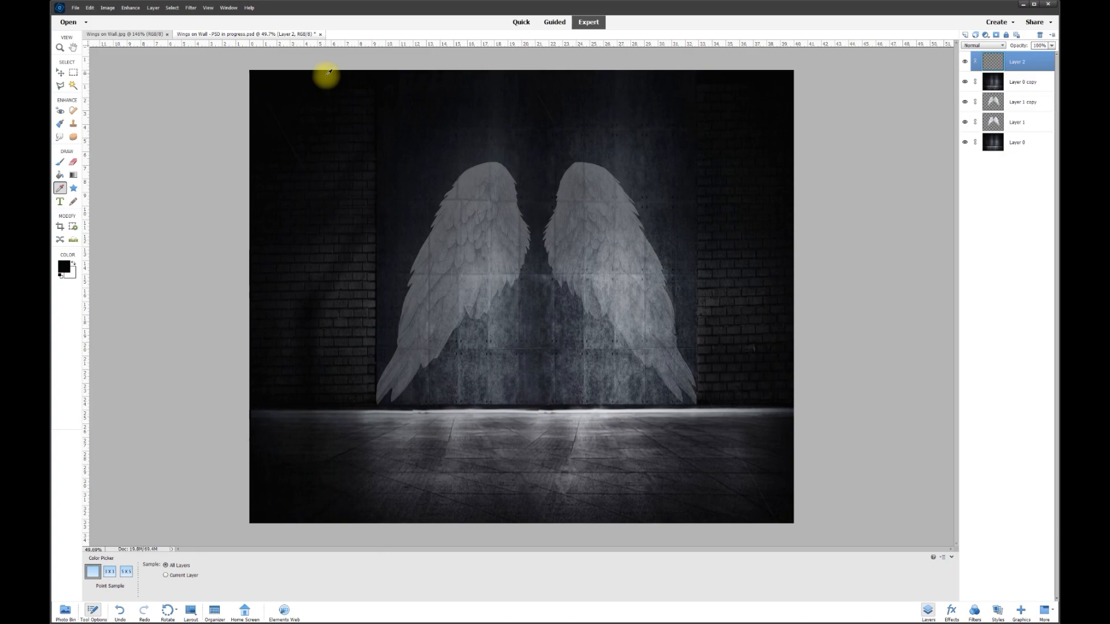
left_click(65, 266)
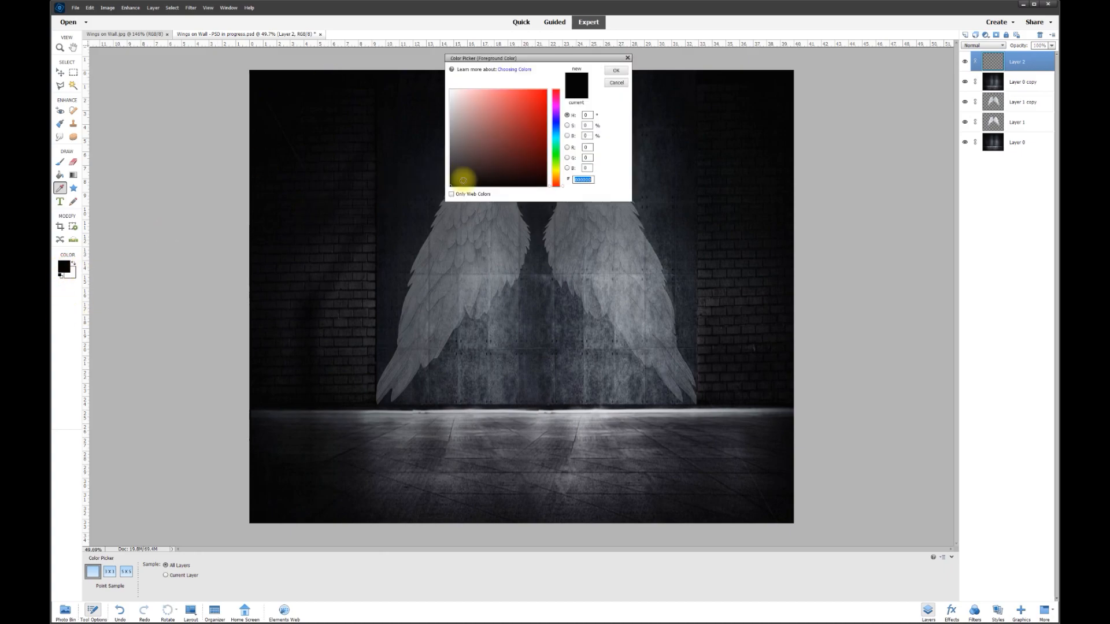
left_click(615, 71)
Paint soft black shading over the upper part of the image on the new layer with a 2000 px brush.
scroll(609, 138, "down", 1)
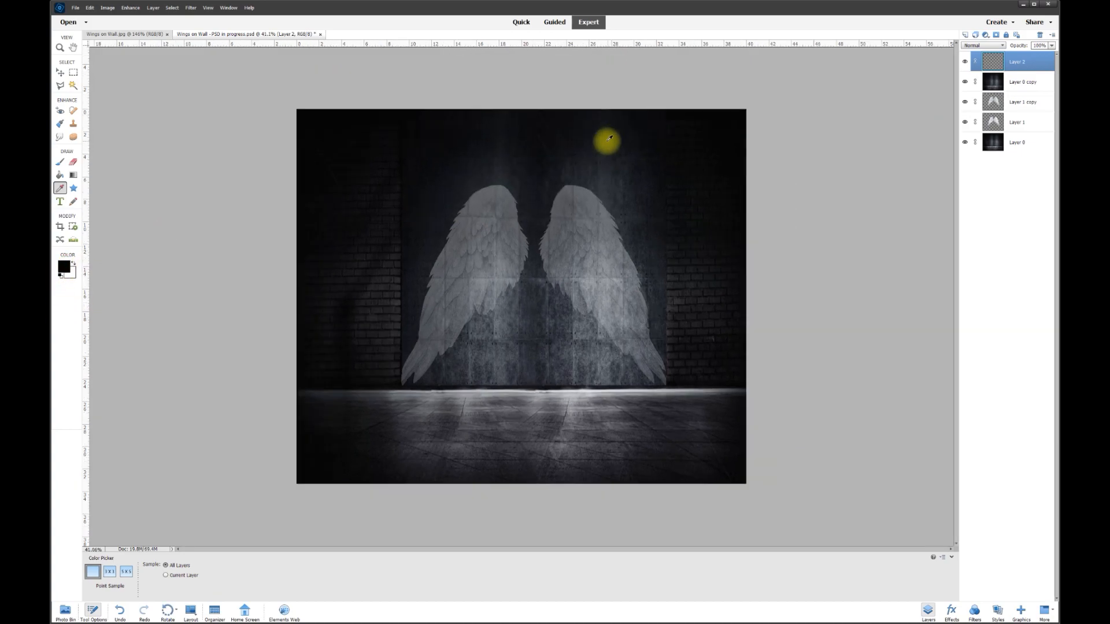
scroll(601, 141, "down", 2)
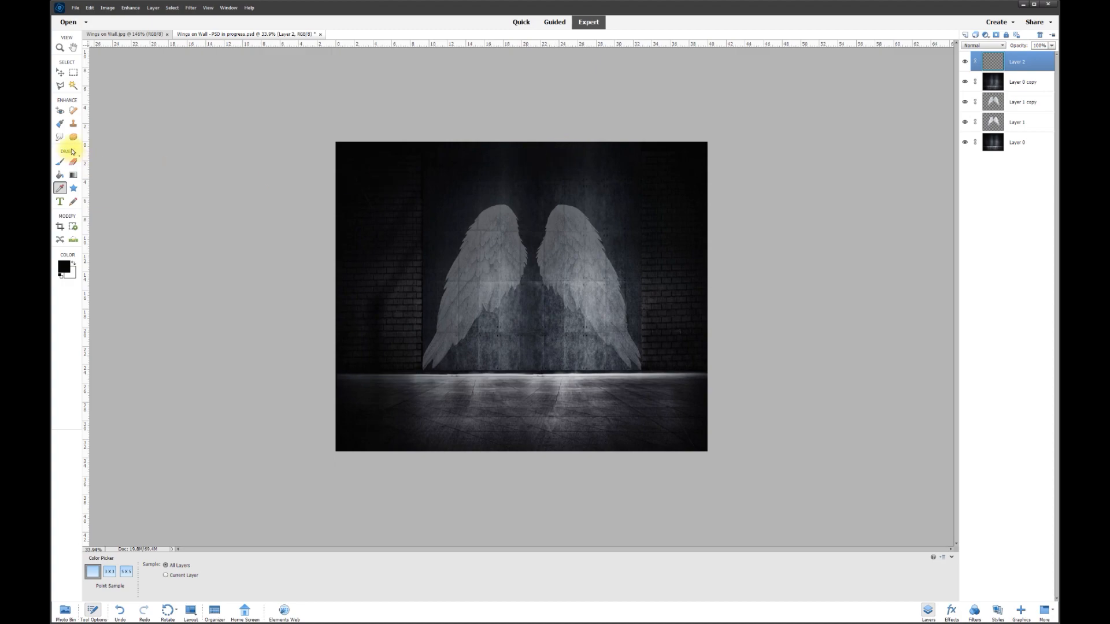
left_click(61, 163)
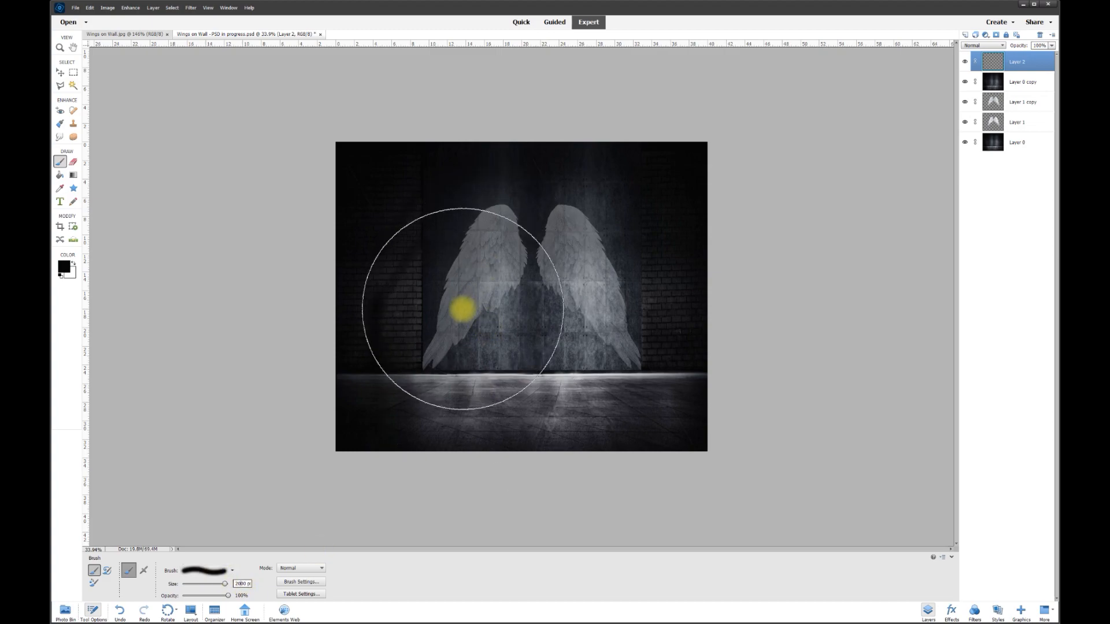
left_click(60, 72)
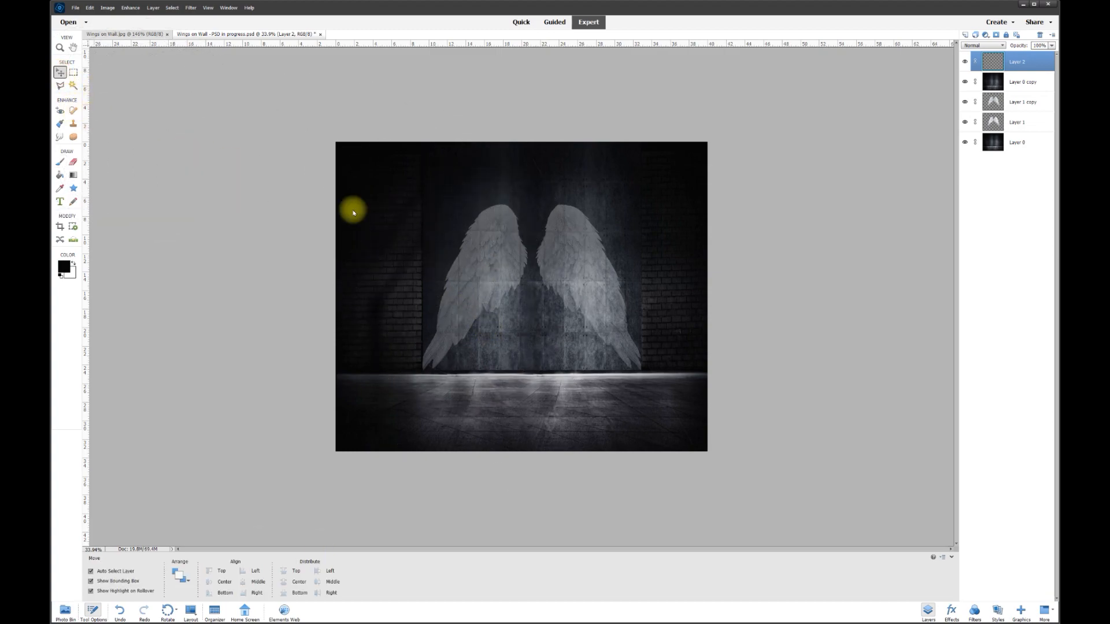
scroll(453, 241, "down", 1)
scroll(453, 242, "down", 1)
left_click(61, 162)
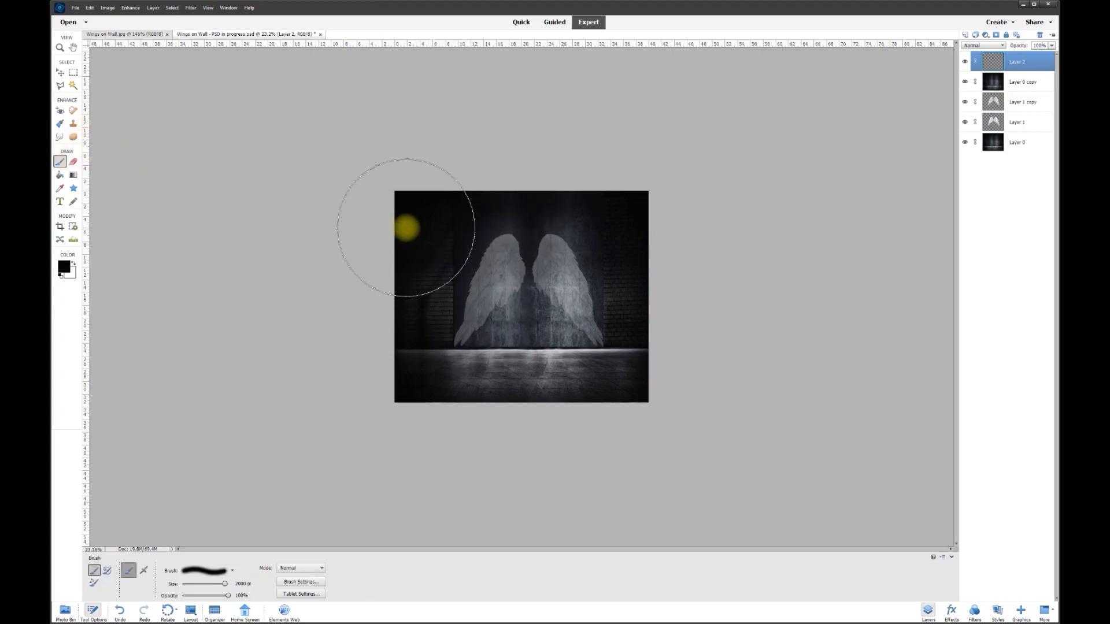
mouse_move(395, 226)
left_mouse_down()
mouse_move(644, 215)
mouse_move(354, 216)
left_mouse_up()
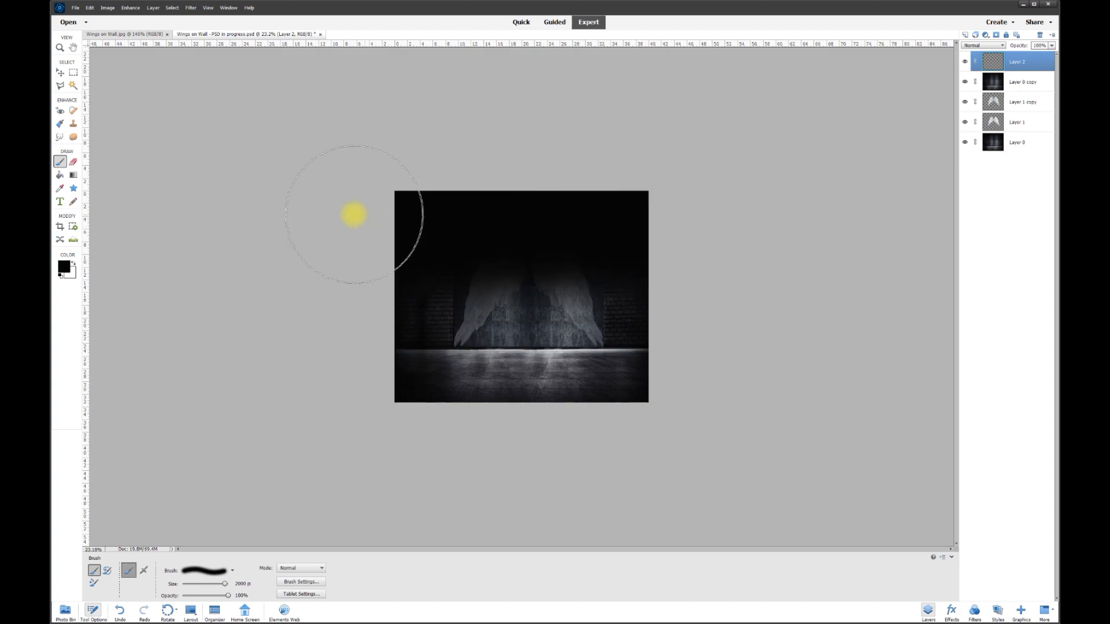
Lower the opacity of the black shading layer to just under 50%.
left_click(61, 74)
scroll(572, 278, "up", 3)
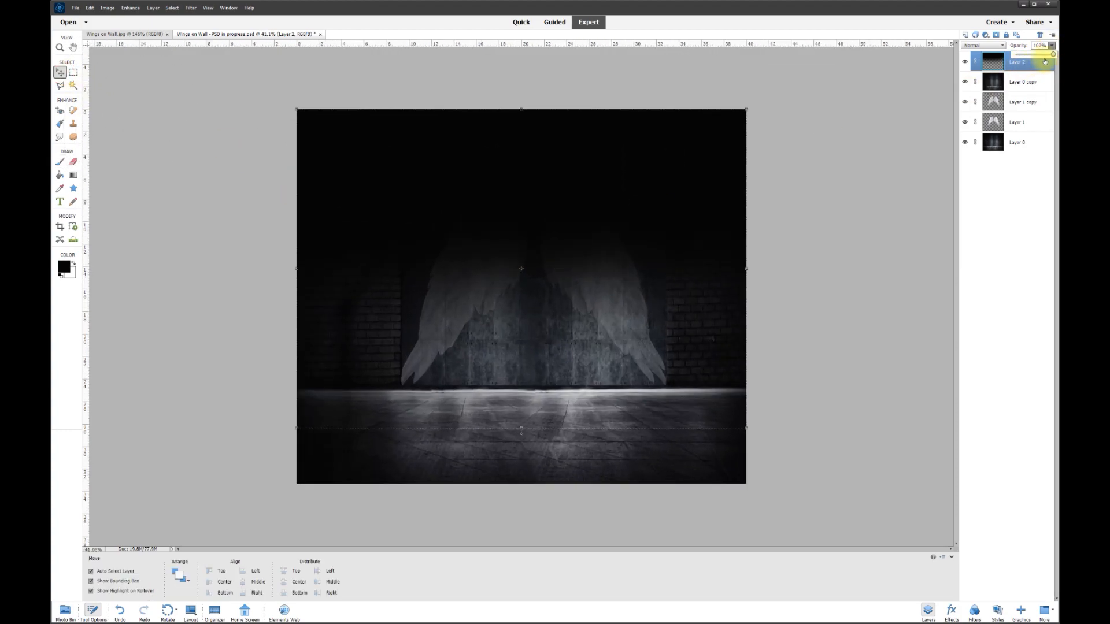
left_click_drag(1040, 56, 1037, 56)
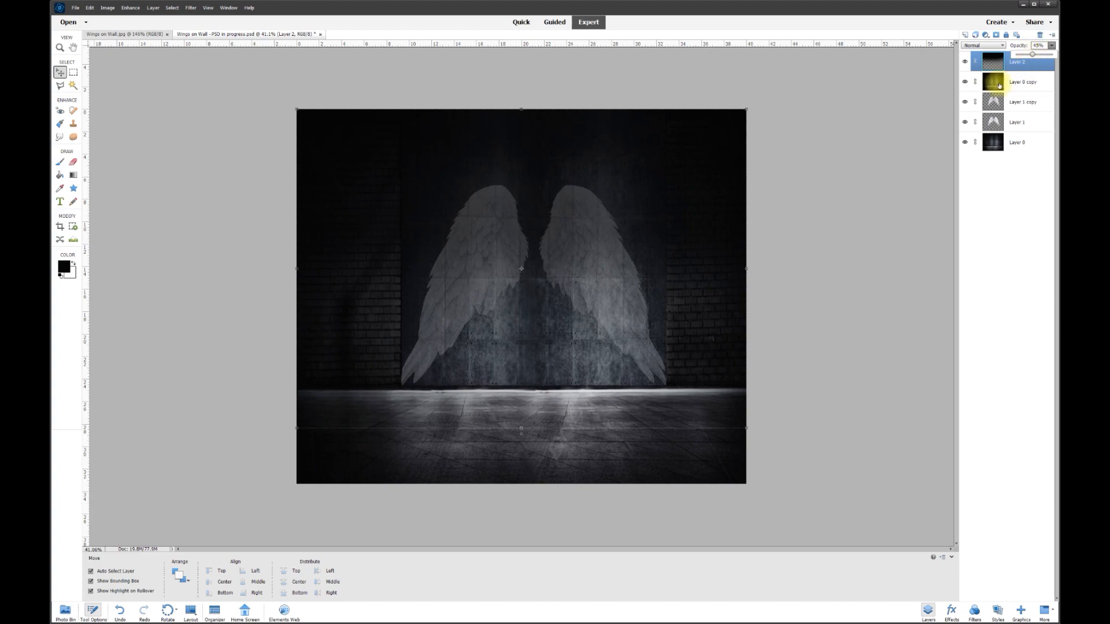
Erase the black shading over the brick walls on both sides of the wings with a soft 500 px eraser.
left_click(74, 163)
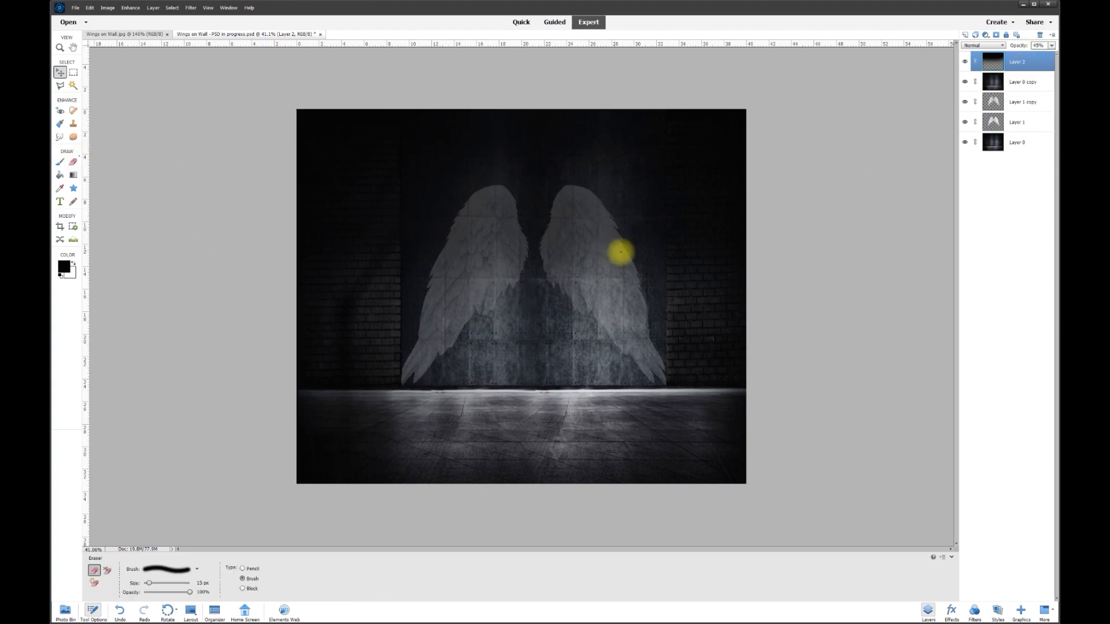
left_click(204, 583)
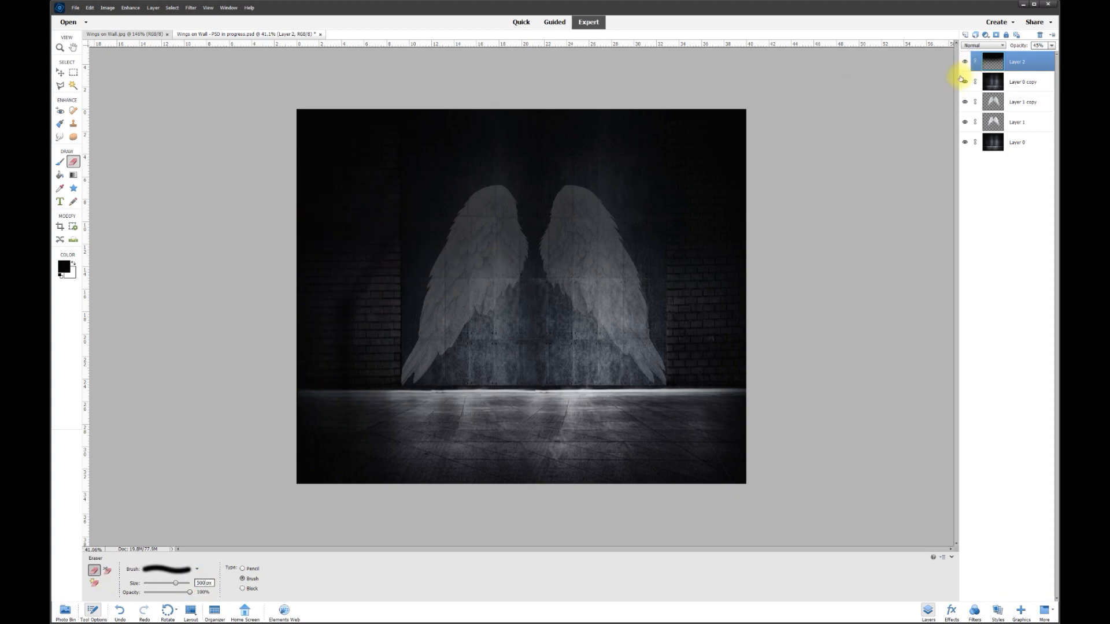
left_click(708, 317)
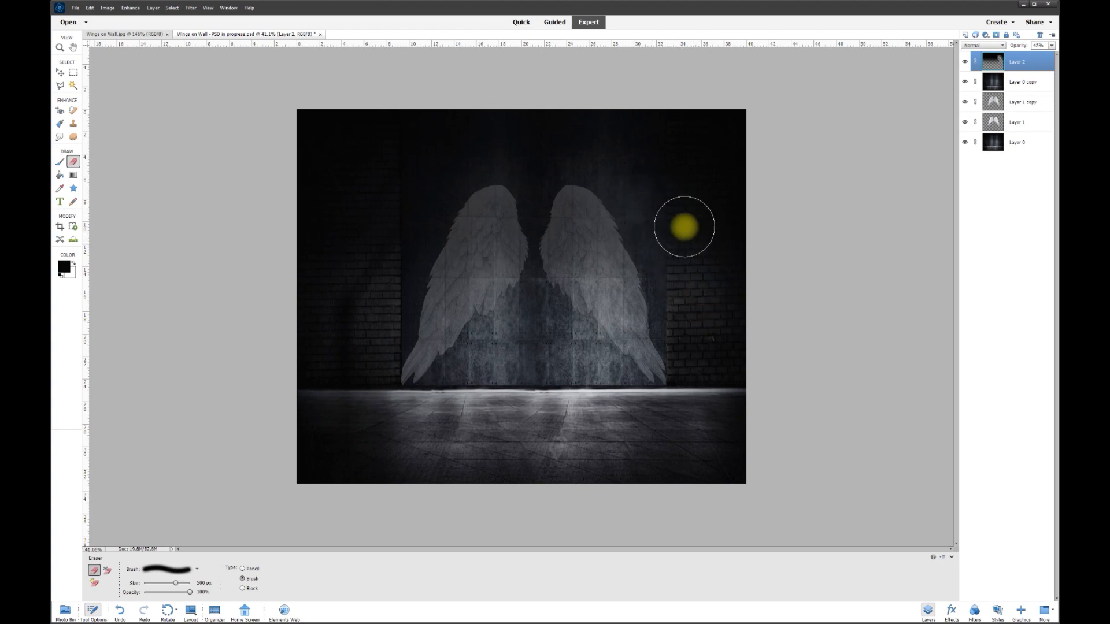
left_click(330, 295)
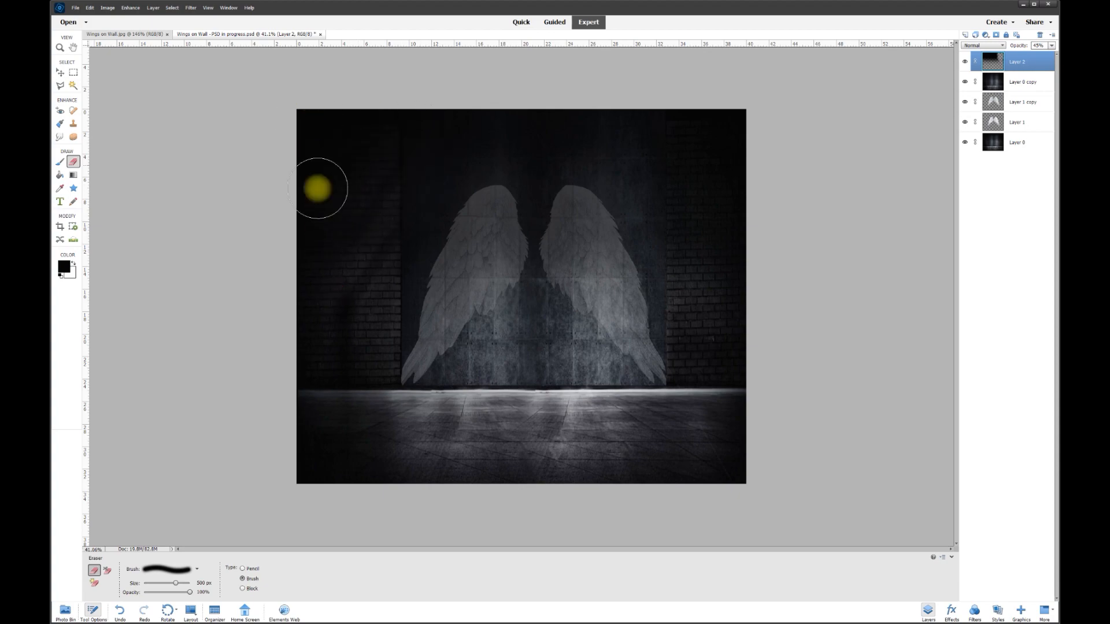
left_click(350, 233)
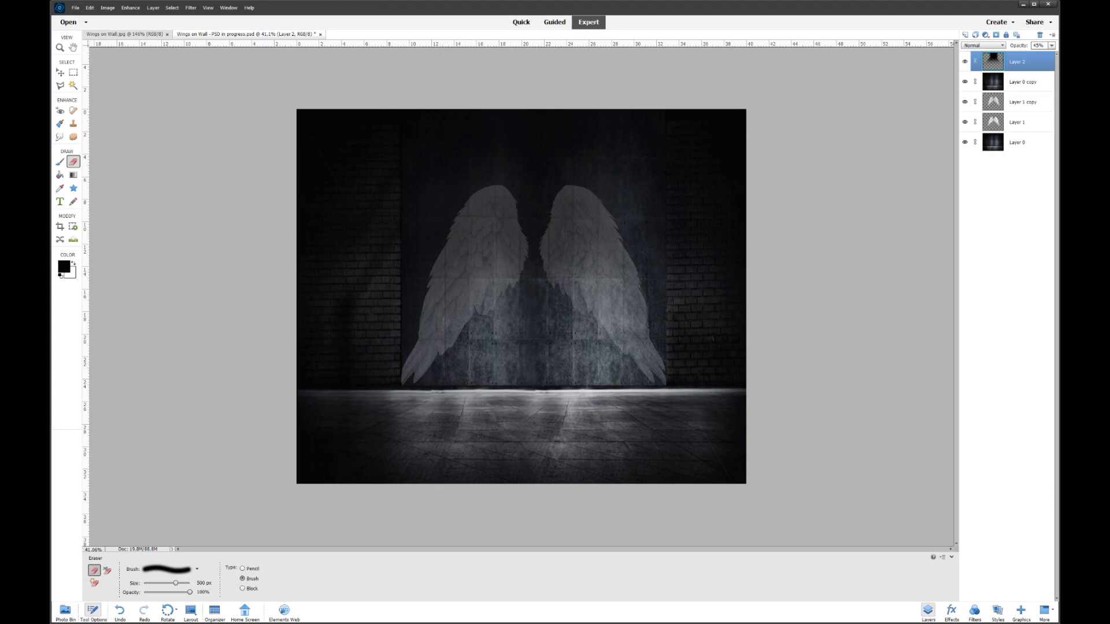
Toggle the shading layer's visibility to compare the wings with and without the dark shading.
left_click(965, 62)
left_click(965, 63)
left_click(965, 62)
left_click(966, 62)
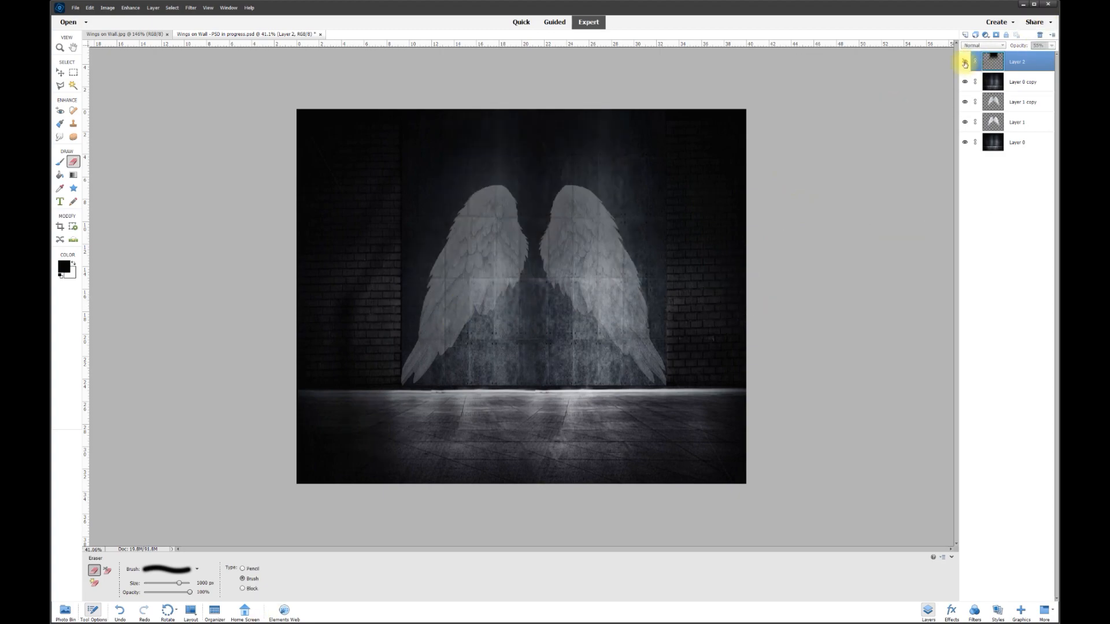
left_click(965, 63)
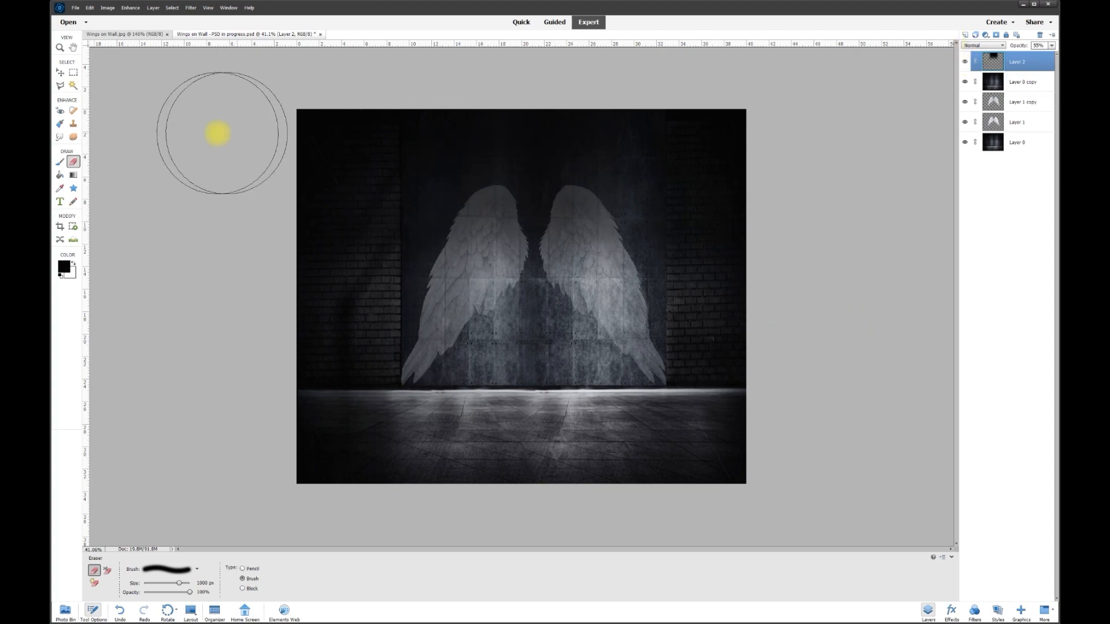
Deselect the shading layer with the Move tool to view the finished composite without a bounding box.
left_click(59, 72)
scroll(155, 135, "up", 2)
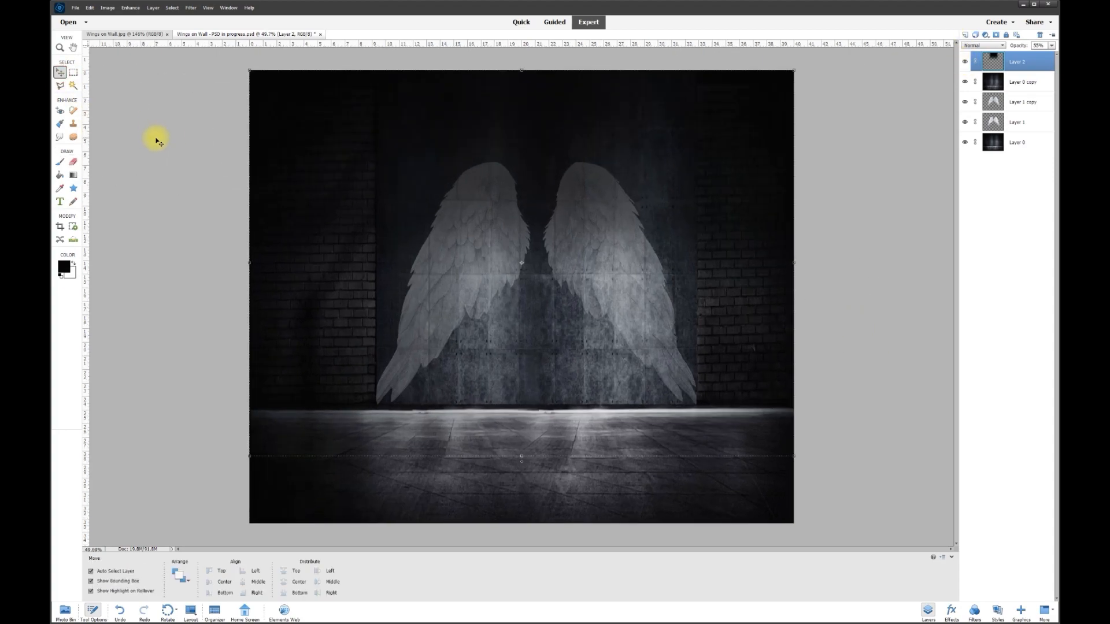
left_click(156, 140)
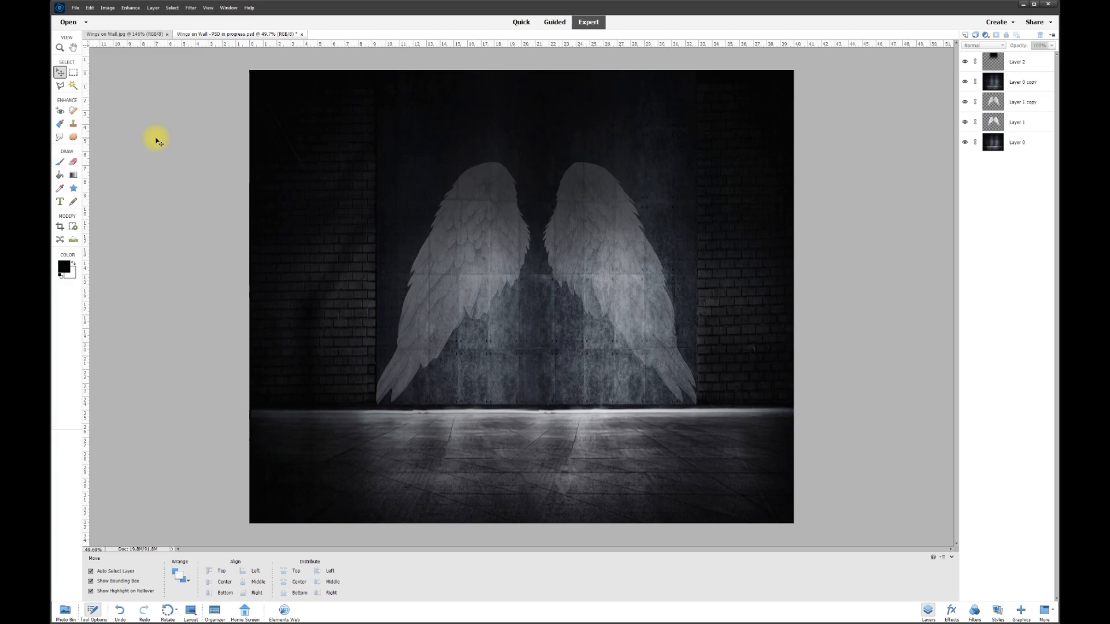